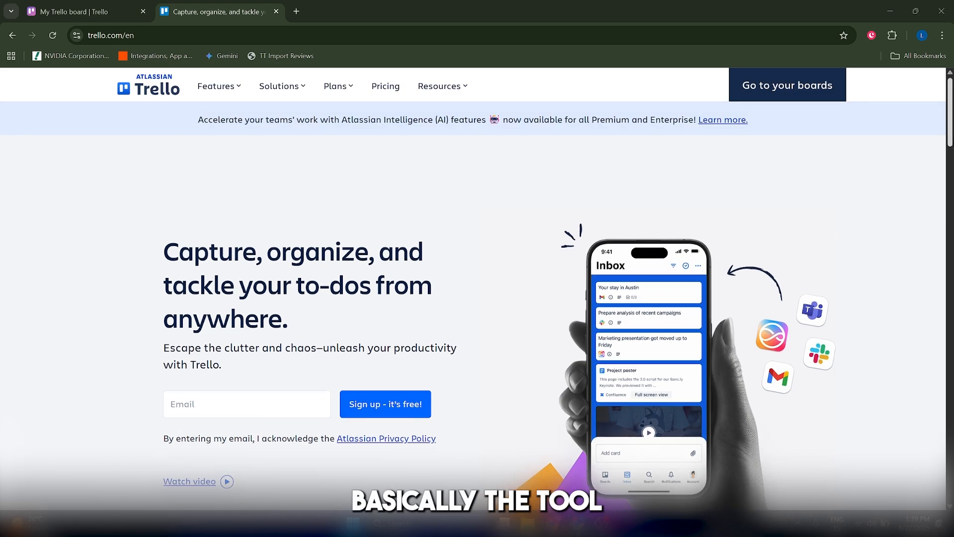
Look through the feature sections of the Trello product page and open the free trial information from the board.
{"action": "scroll", "coordinate": [477, 313], "scroll_direction": "down", "scroll_amount": 6}
{"action": "scroll", "coordinate": [477, 313], "scroll_direction": "down", "scroll_amount": 5}
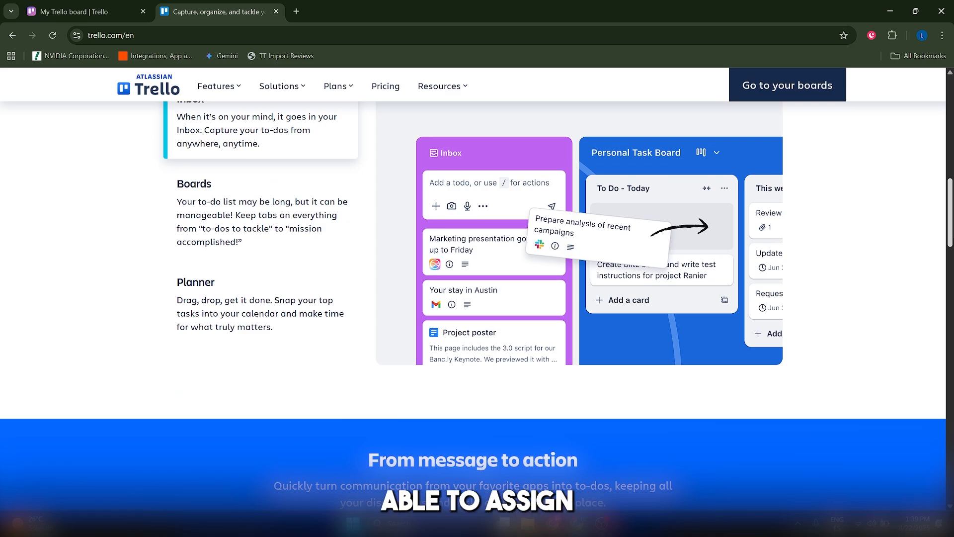
{"action": "scroll", "coordinate": [477, 268], "scroll_direction": "down", "scroll_amount": 1}
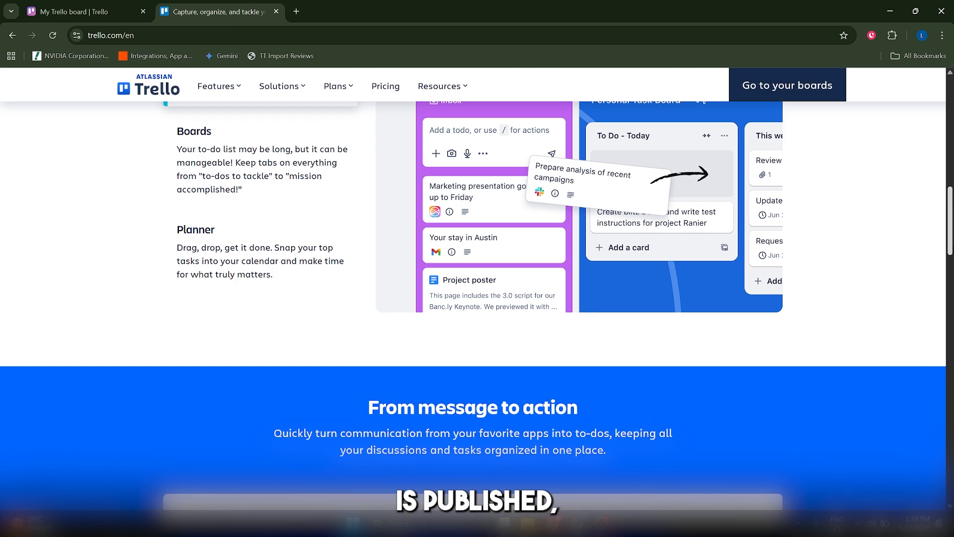
{"action": "scroll", "coordinate": [473, 298], "scroll_direction": "up", "scroll_amount": 1}
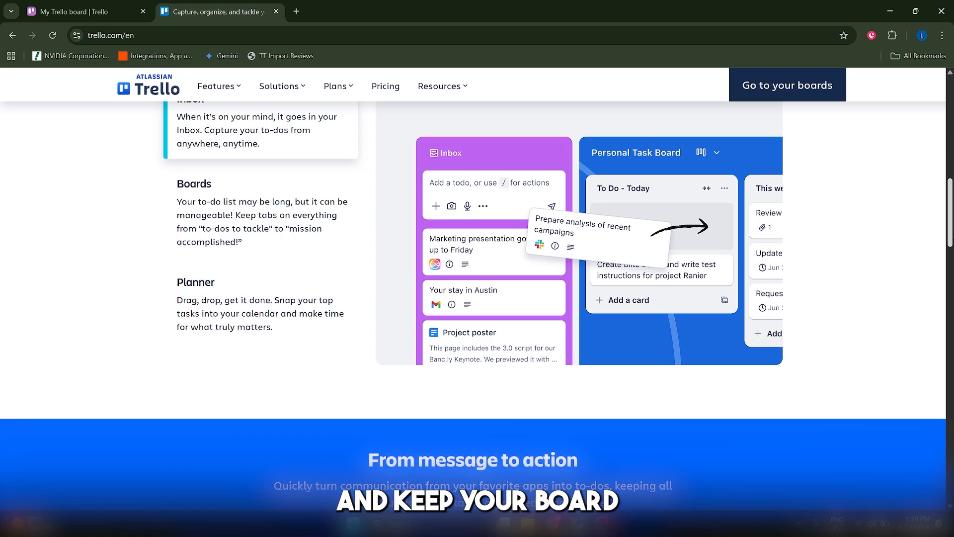
{"action": "scroll", "coordinate": [472, 298], "scroll_direction": "down", "scroll_amount": 7}
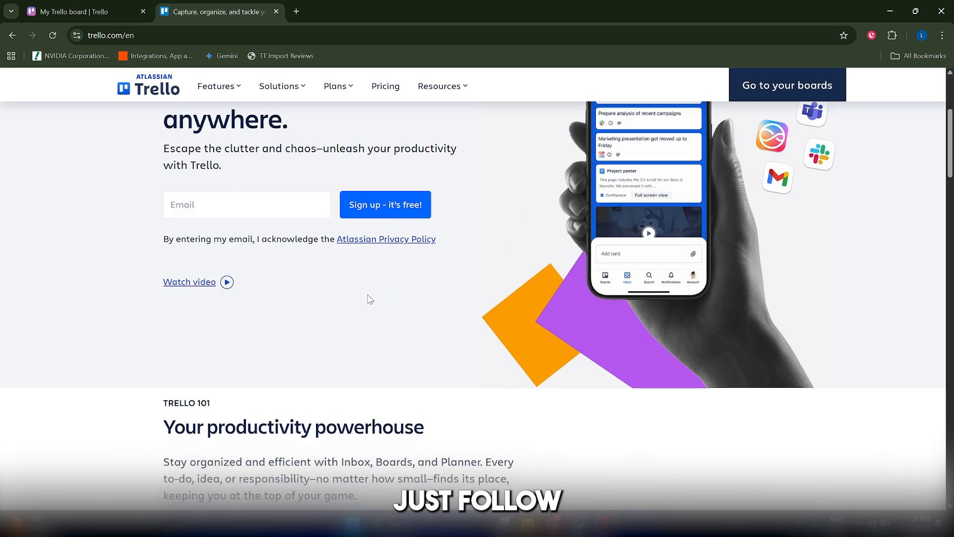
{"action": "scroll", "coordinate": [369, 301], "scroll_direction": "up", "scroll_amount": 4}
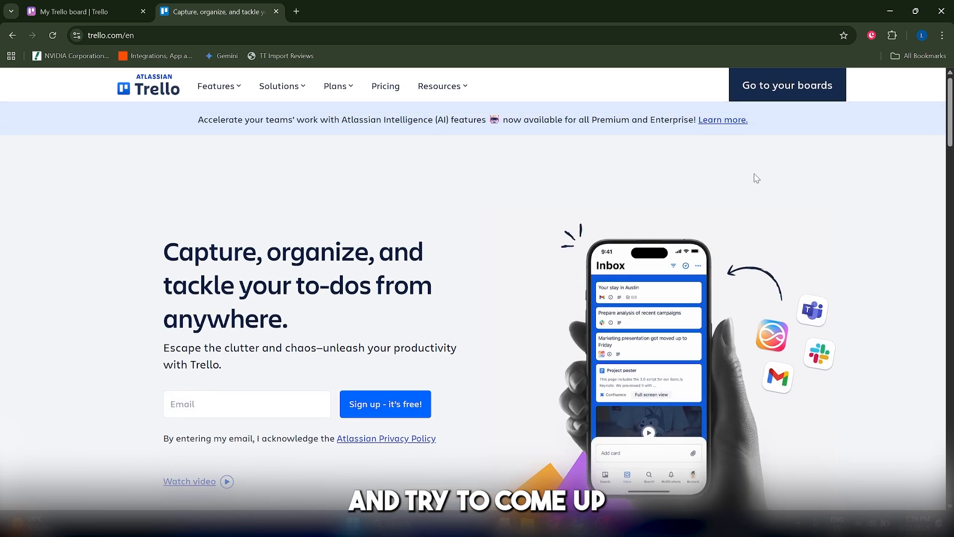
{"action": "scroll", "coordinate": [472, 298], "scroll_direction": "down", "scroll_amount": 7}
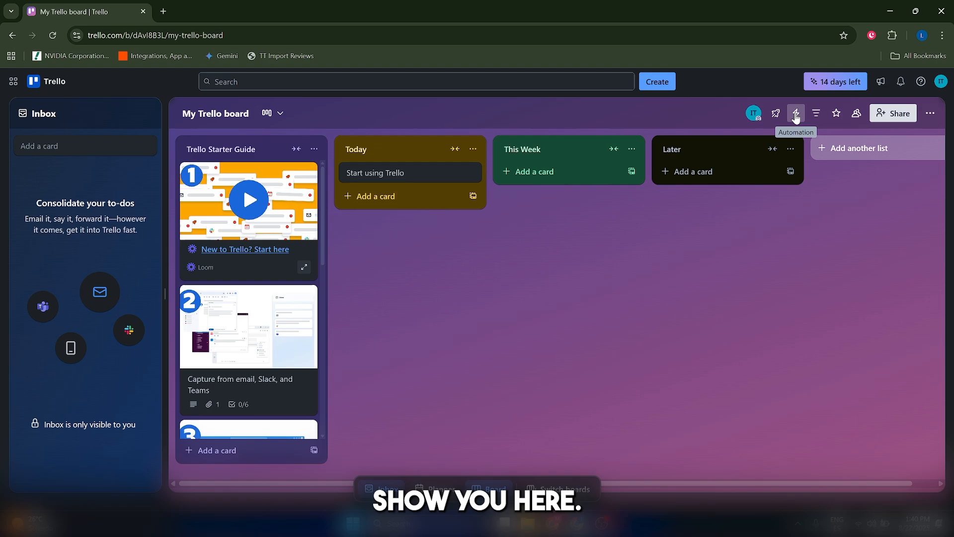
{"action": "left_click", "coordinate": [827, 87]}
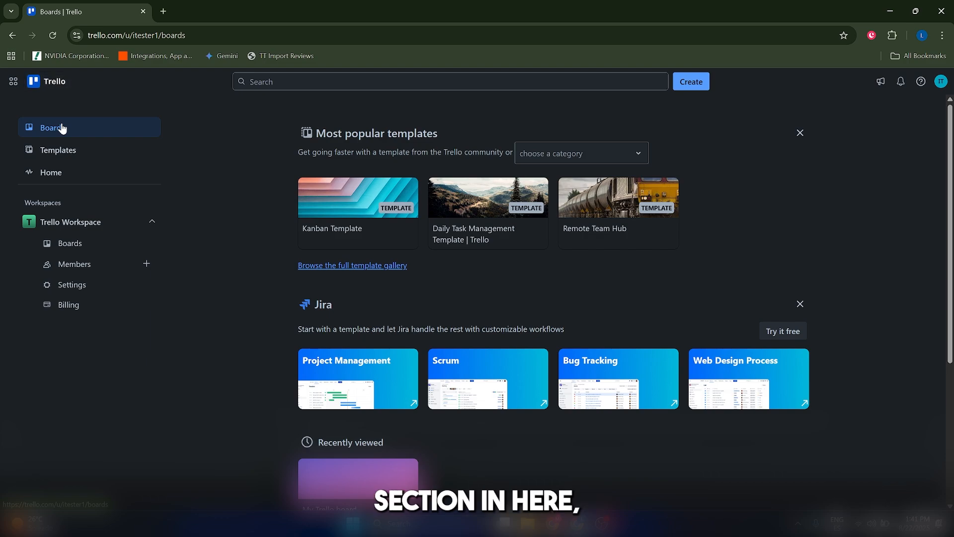
Start a new board in Trello Workspace and title it Content Calendar.
{"action": "scroll", "coordinate": [418, 339], "scroll_direction": "down", "scroll_amount": 5}
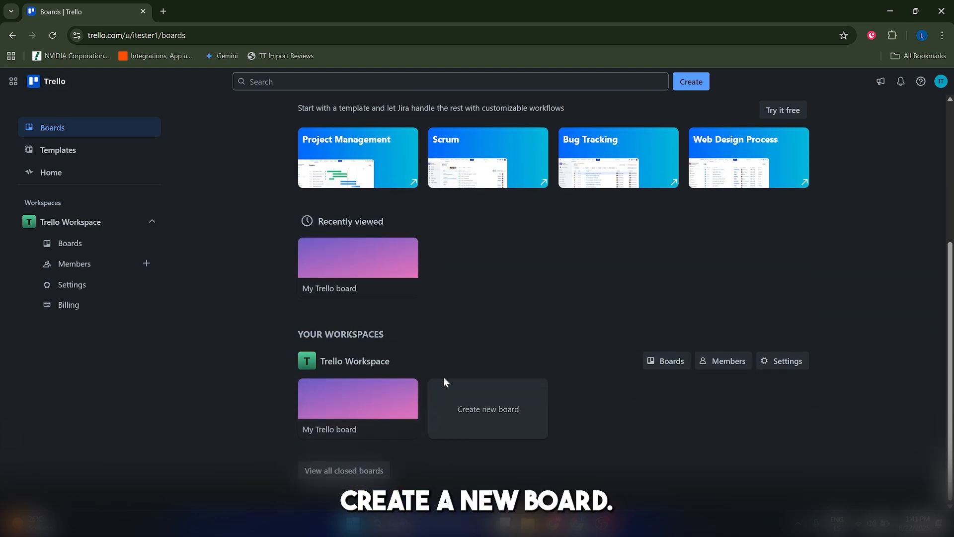
{"action": "left_click", "coordinate": [463, 396]}
{"action": "left_click", "coordinate": [625, 368]}
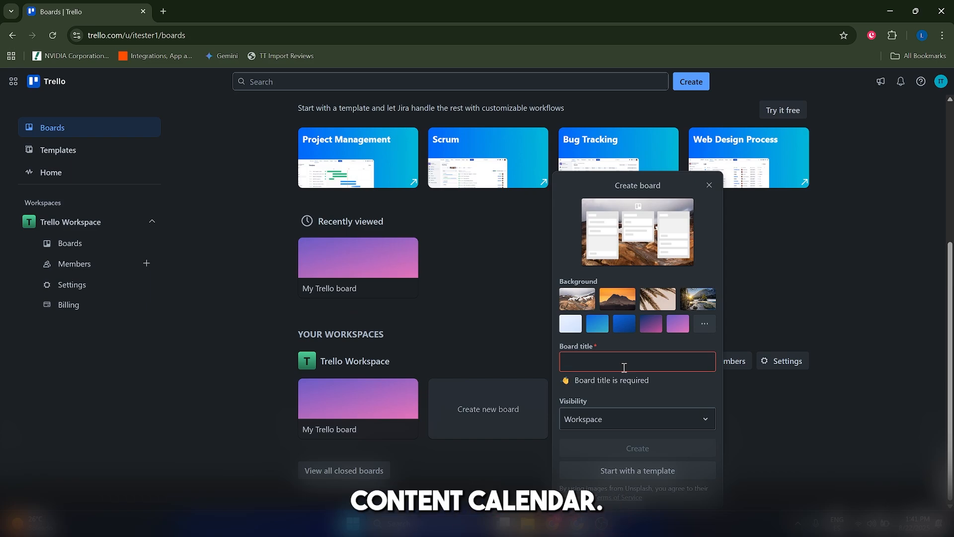
{"action": "type", "text": "Conten"}
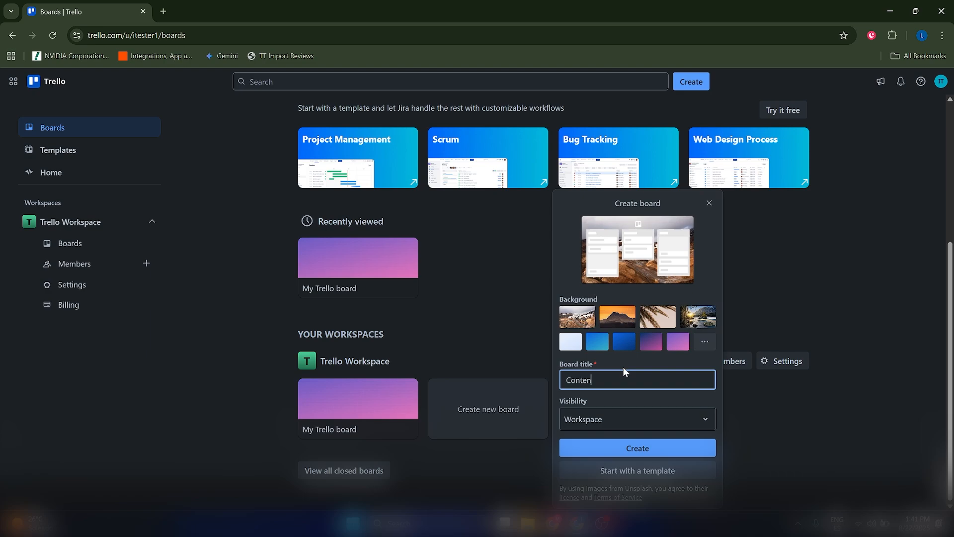
{"action": "type", "text": "t Calendar"}
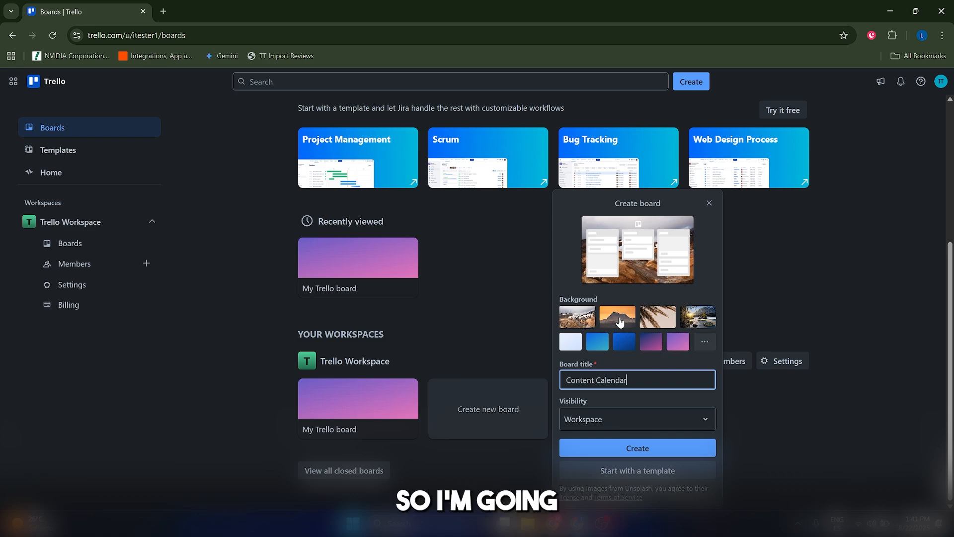
Give the new board the dark blue-to-pink gradient background, keep its visibility at Workspace, and create it.
{"action": "left_click", "coordinate": [624, 340]}
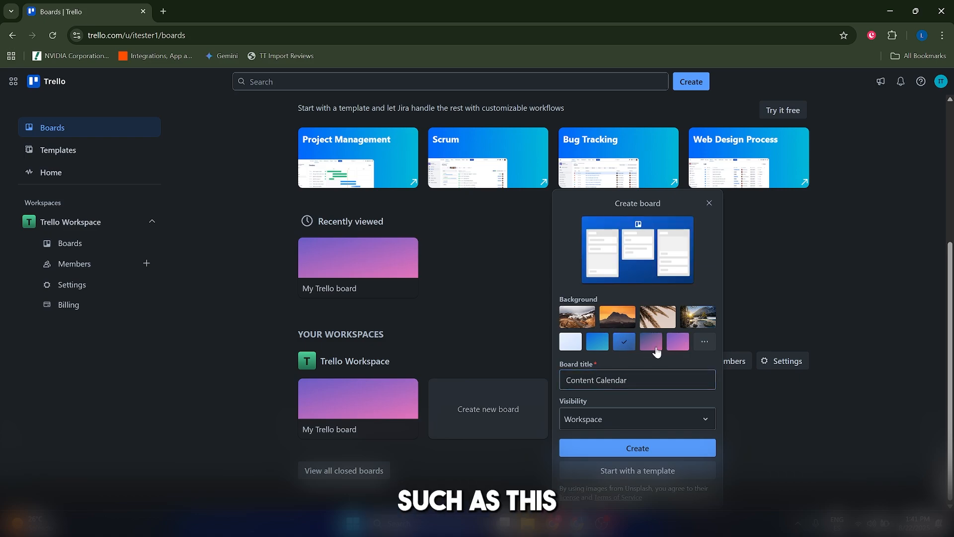
{"action": "left_click", "coordinate": [653, 343]}
{"action": "left_click", "coordinate": [676, 343]}
{"action": "left_click", "coordinate": [651, 342]}
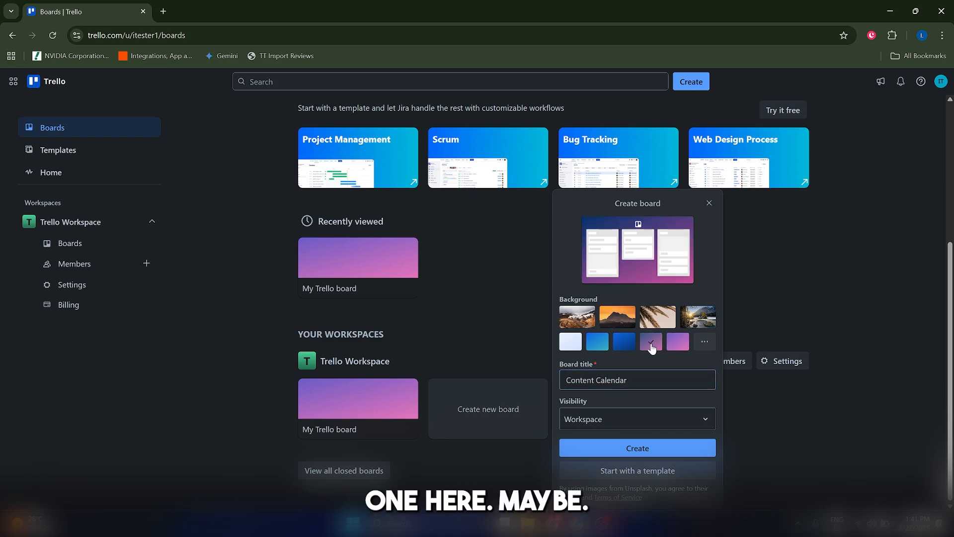
{"action": "left_click", "coordinate": [628, 417]}
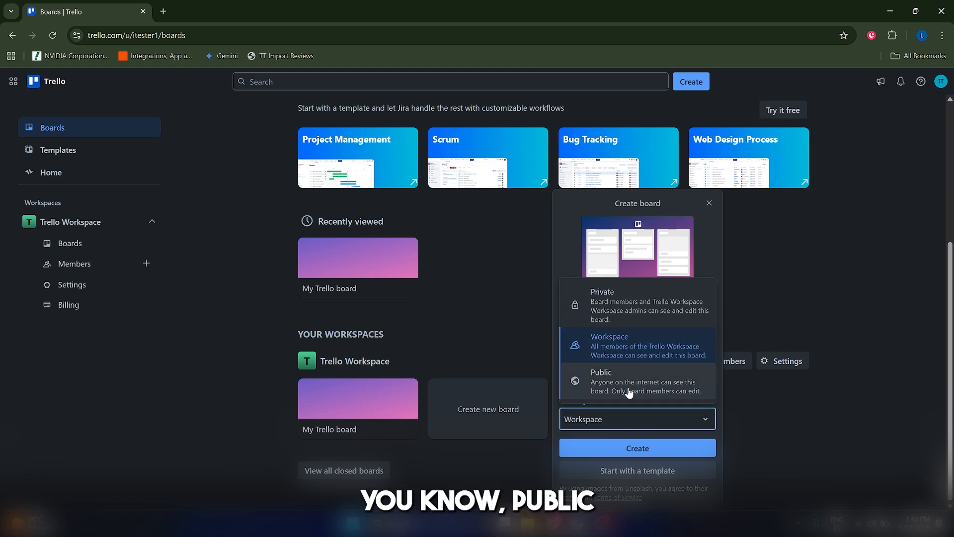
{"action": "left_click", "coordinate": [634, 351]}
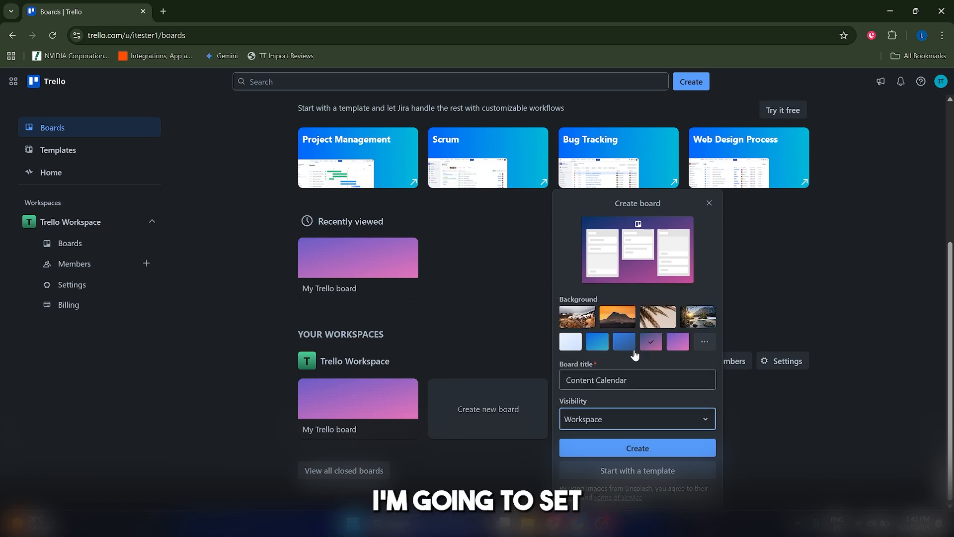
{"action": "left_click", "coordinate": [626, 448]}
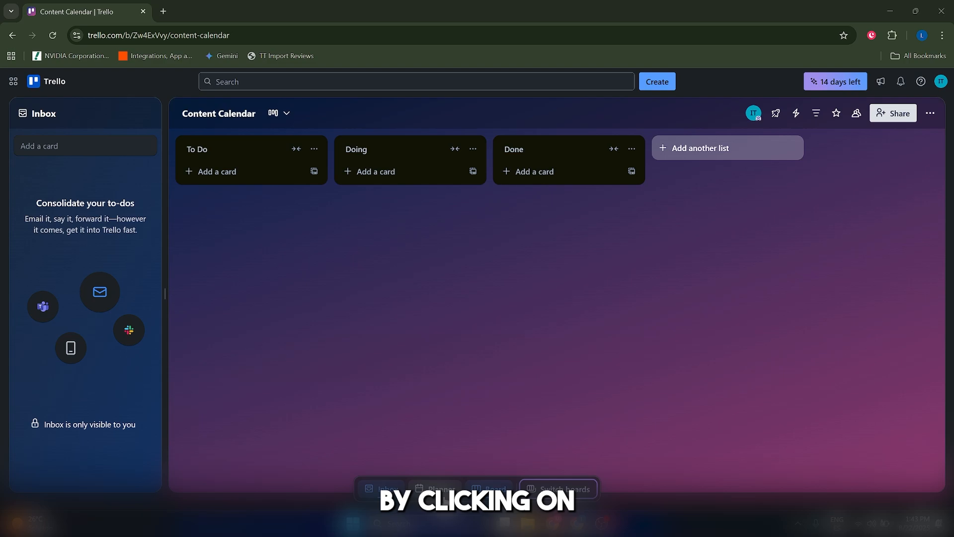
Preview the planner alongside the board, and hide both planner and inbox so only the Content Calendar board is displayed.
{"action": "left_click", "coordinate": [489, 488]}
{"action": "left_click", "coordinate": [435, 489]}
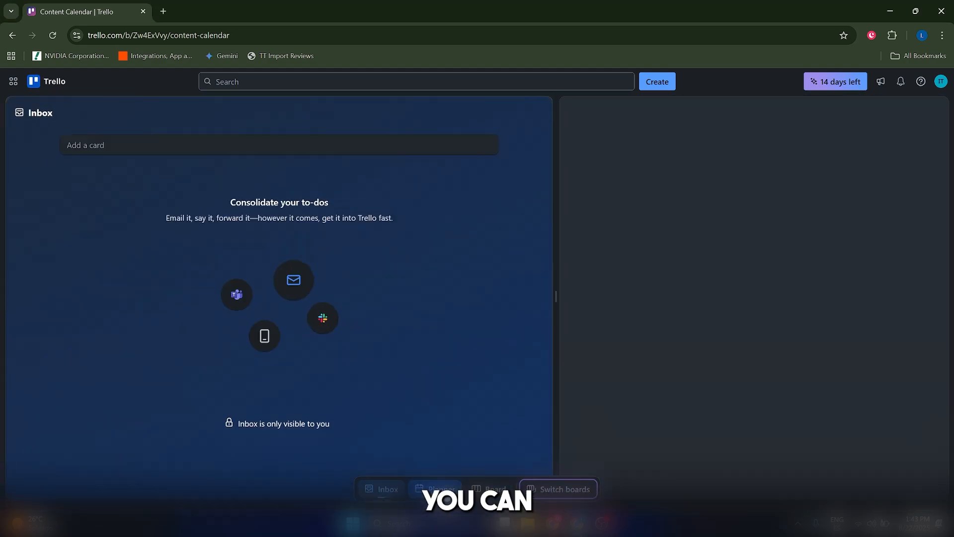
{"action": "left_click", "coordinate": [488, 488]}
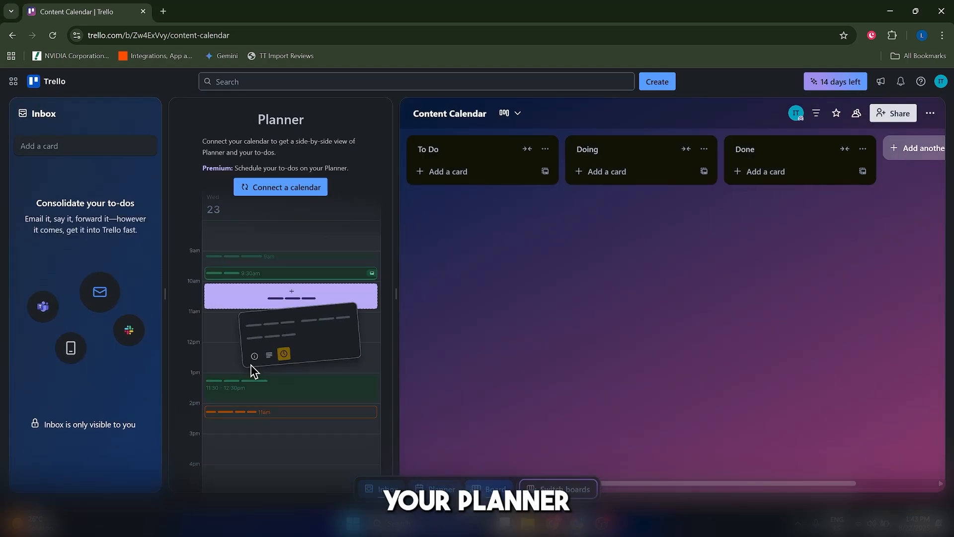
{"action": "left_click", "coordinate": [436, 489]}
{"action": "left_click", "coordinate": [385, 488]}
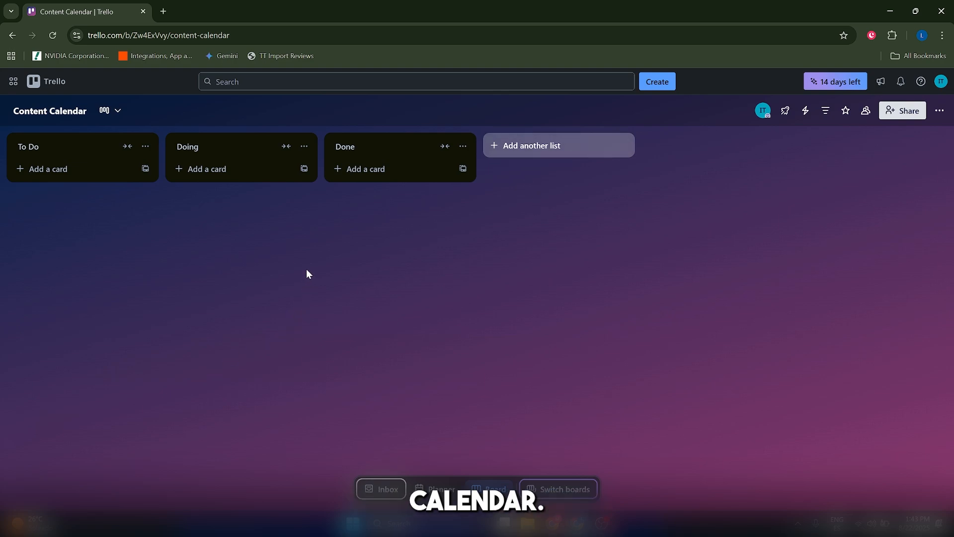
Add a list named Ideas to the board and move it ahead of the To Do list.
{"action": "left_click", "coordinate": [541, 145]}
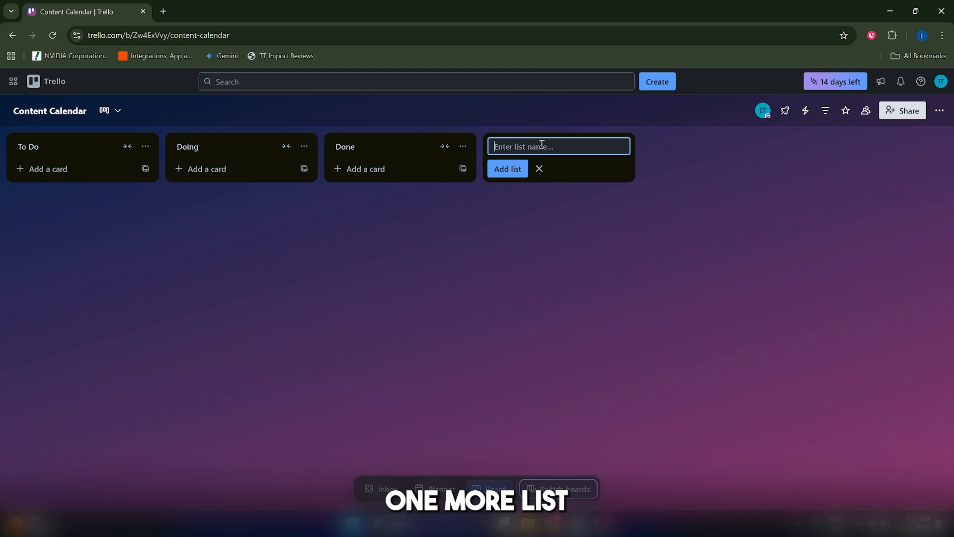
{"action": "type", "text": "Ideas"}
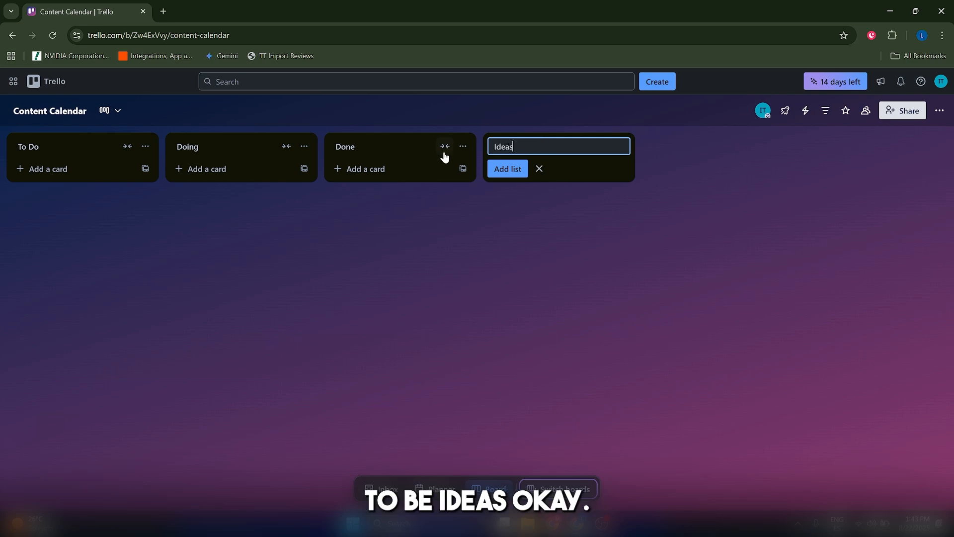
{"action": "left_click", "coordinate": [517, 169]}
{"action": "left_click_drag", "start_coordinate": [485, 147], "coordinate": [261, 243]}
{"action": "mouse_move", "coordinate": [51, 149]}
{"action": "left_mouse_down"}
{"action": "mouse_move", "coordinate": [82, 147]}
{"action": "mouse_move", "coordinate": [56, 148]}
{"action": "left_mouse_up"}
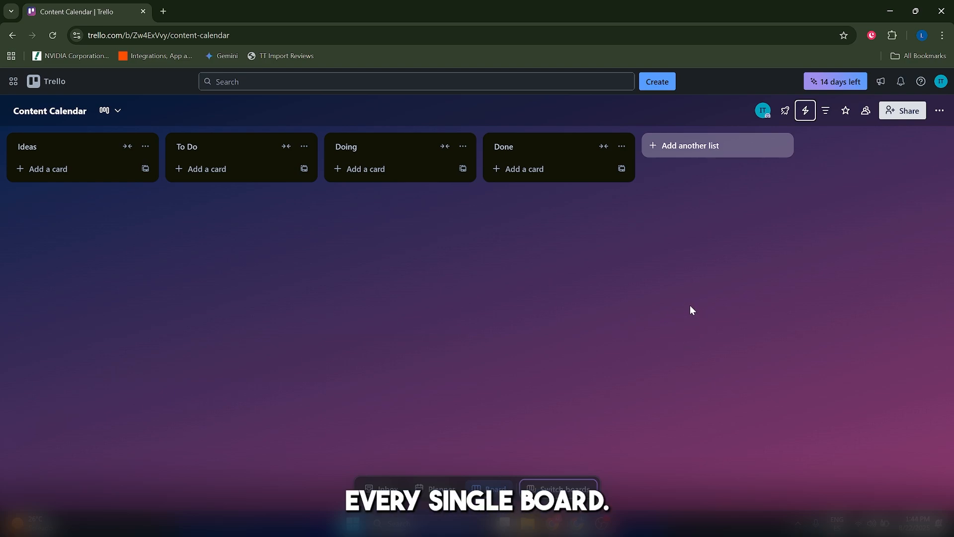
Start a new automation rule for the board and begin adding its trigger.
{"action": "left_click", "coordinate": [806, 110]}
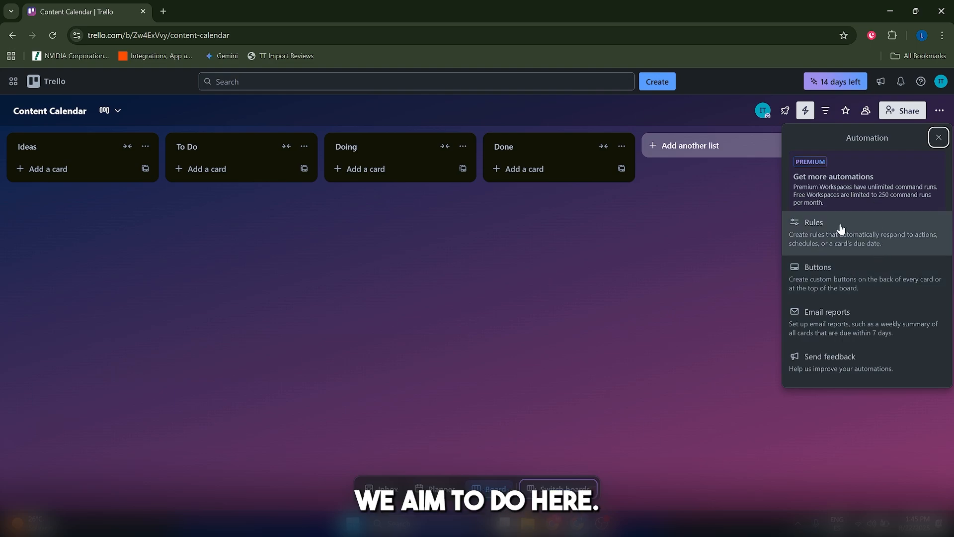
{"action": "left_click", "coordinate": [812, 237]}
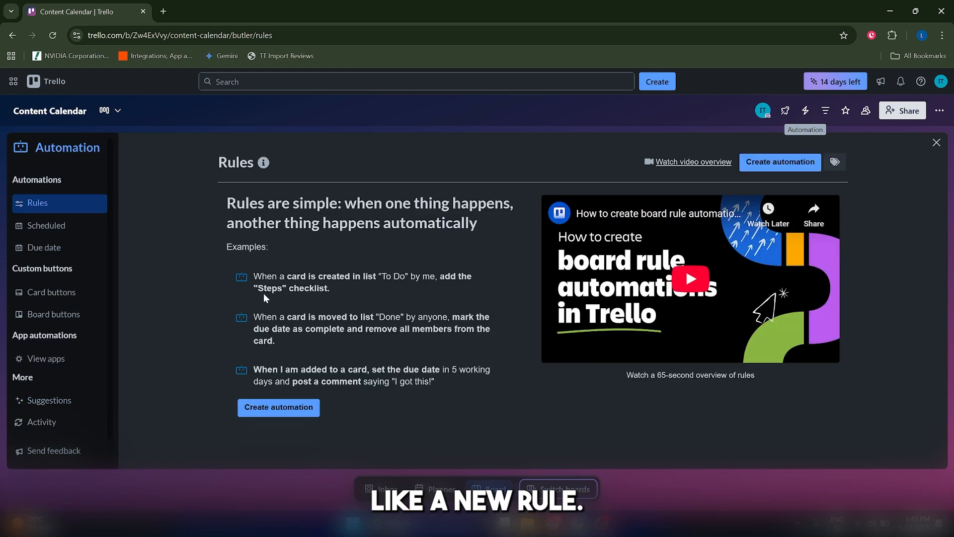
{"action": "left_click", "coordinate": [277, 407]}
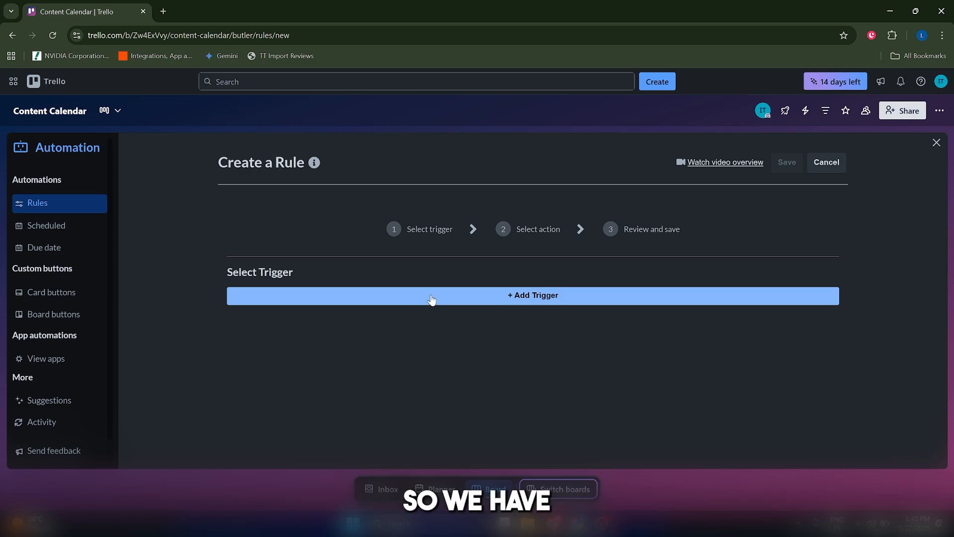
{"action": "left_click", "coordinate": [432, 300]}
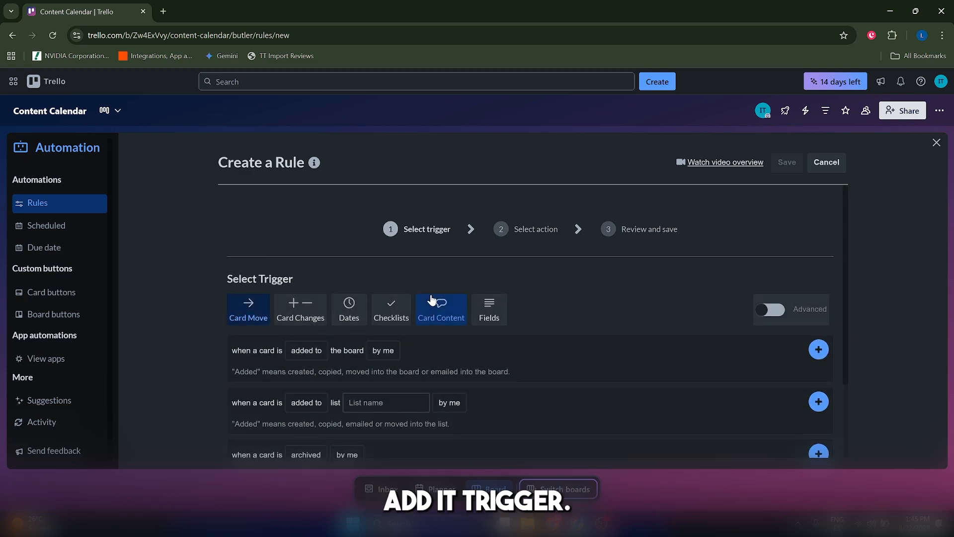
Add the Card Move trigger that fires when a card is added to the Ideas list by anyone.
{"action": "scroll", "coordinate": [350, 255], "scroll_direction": "down", "scroll_amount": 1}
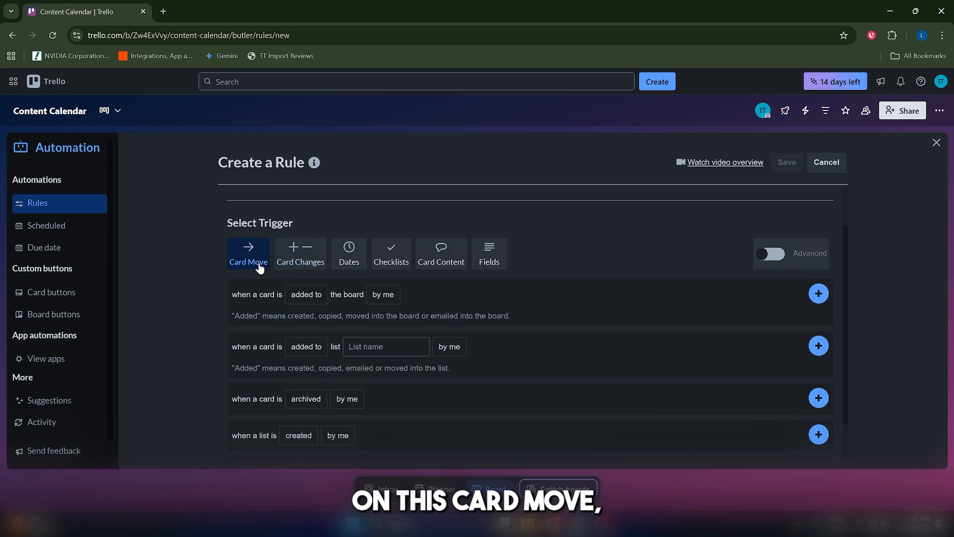
{"action": "scroll", "coordinate": [259, 338], "scroll_direction": "down", "scroll_amount": 1}
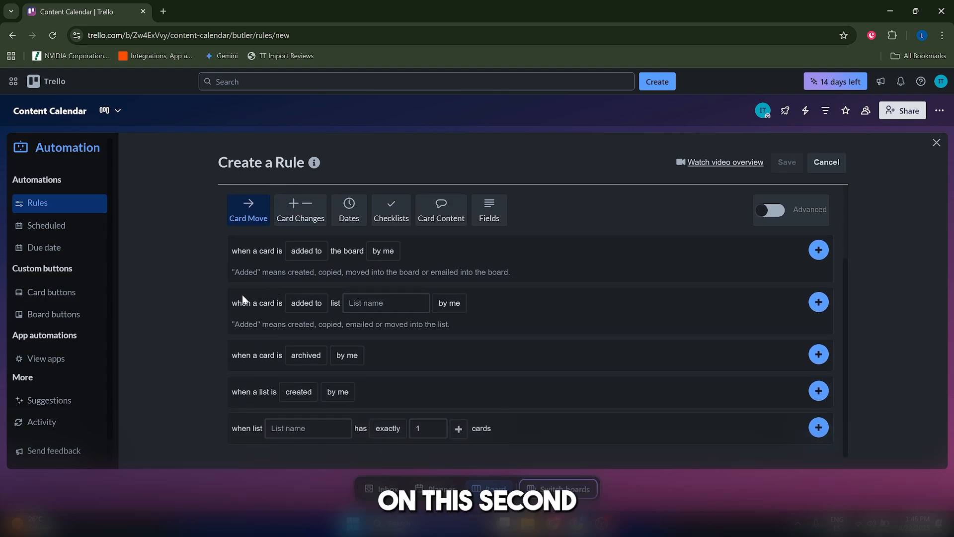
{"action": "left_click_drag", "start_coordinate": [232, 301], "coordinate": [292, 309]}
{"action": "left_click", "coordinate": [278, 305]}
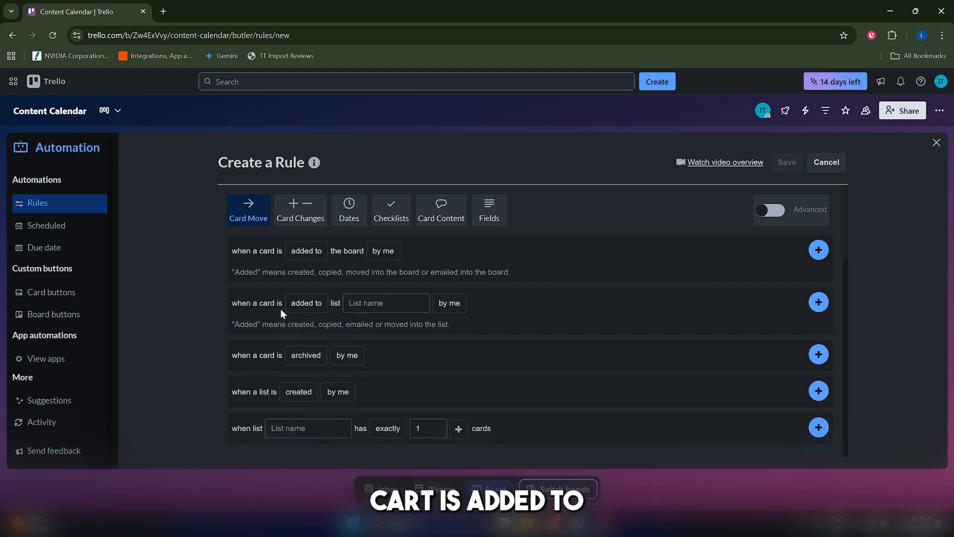
{"action": "left_click", "coordinate": [358, 306]}
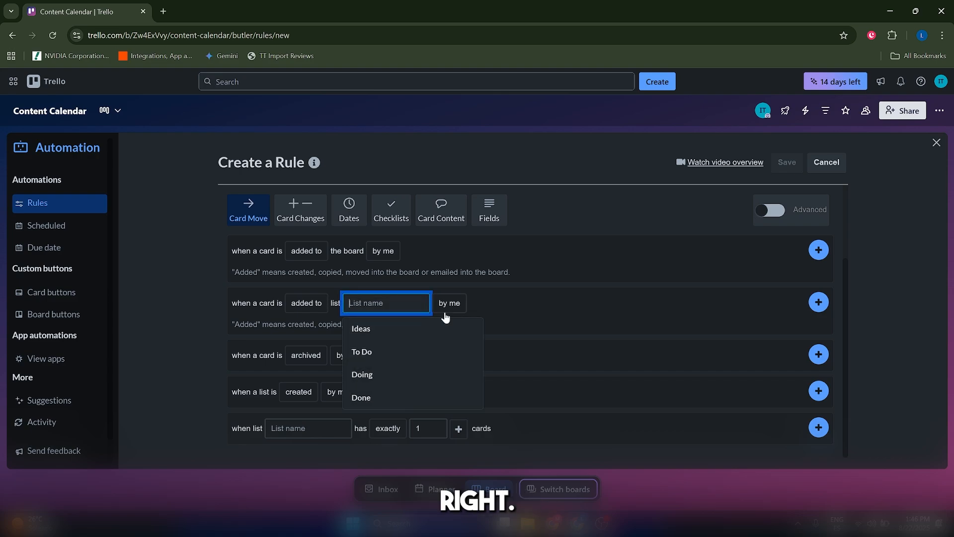
{"action": "left_click", "coordinate": [401, 328]}
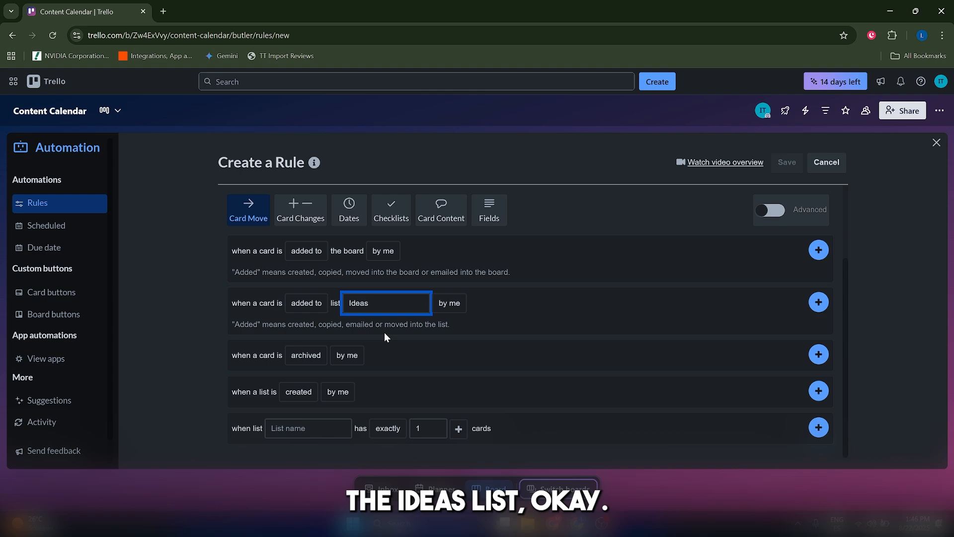
{"action": "left_click", "coordinate": [449, 307]}
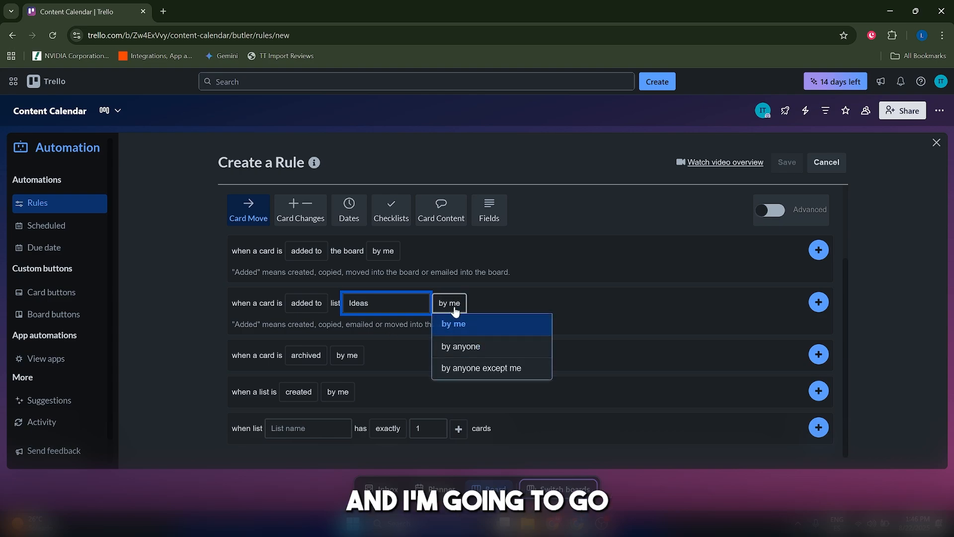
{"action": "left_click", "coordinate": [456, 344]}
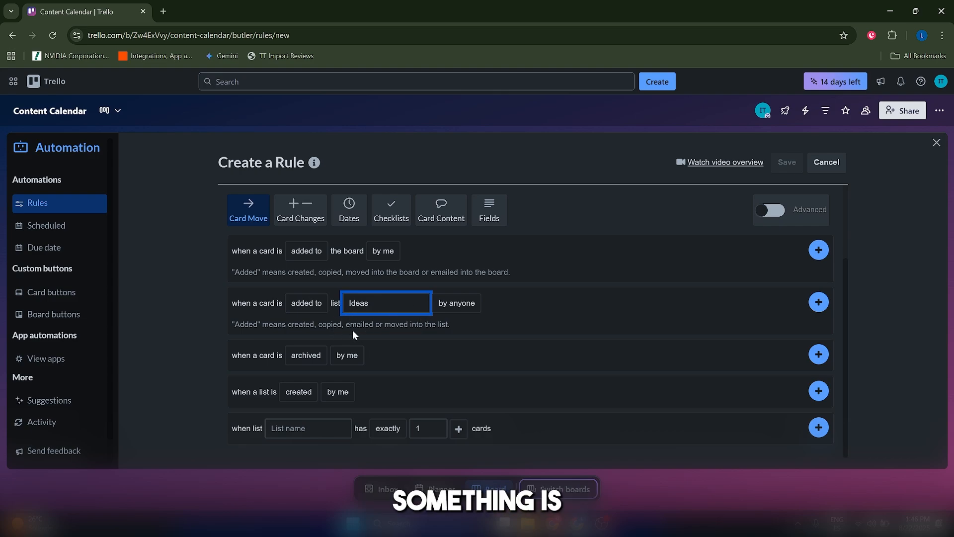
{"action": "left_click", "coordinate": [449, 339]}
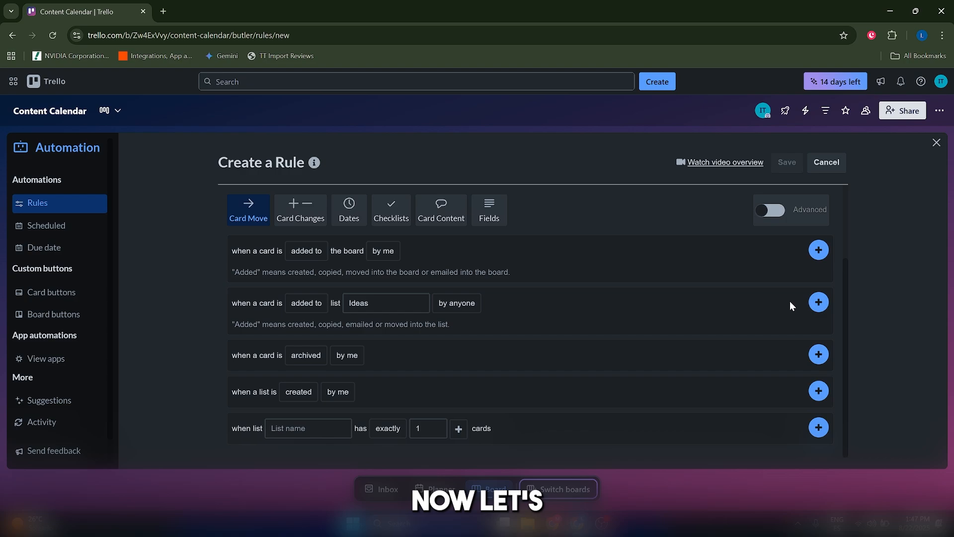
{"action": "left_click", "coordinate": [818, 302]}
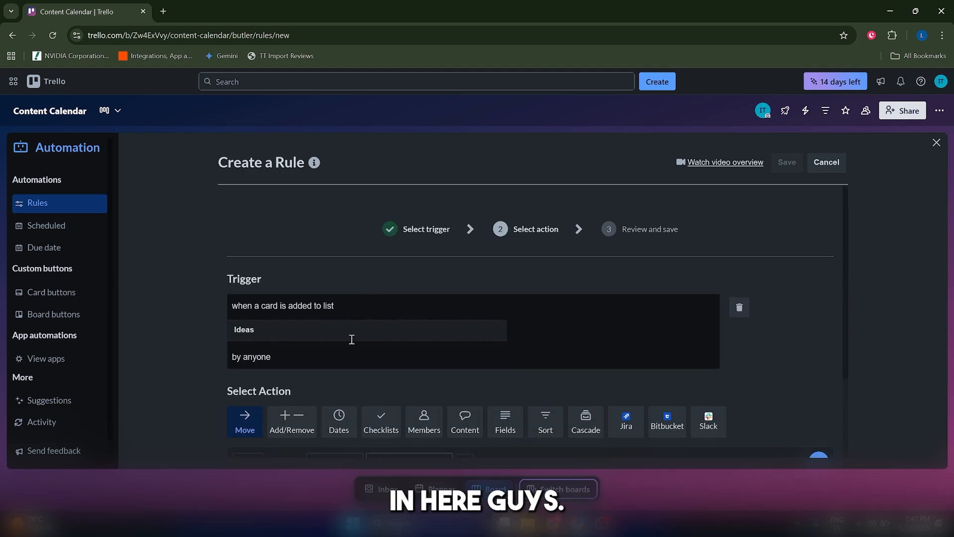
Show the Add/Remove actions for the rule and look through the card, label and sticker options.
{"action": "scroll", "coordinate": [362, 339], "scroll_direction": "down", "scroll_amount": 3}
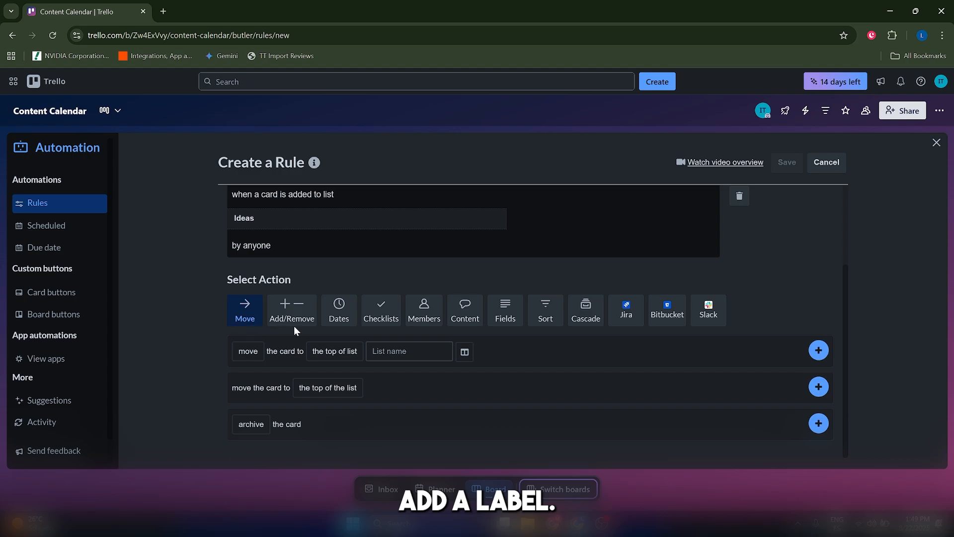
{"action": "scroll", "coordinate": [288, 442], "scroll_direction": "down", "scroll_amount": 1}
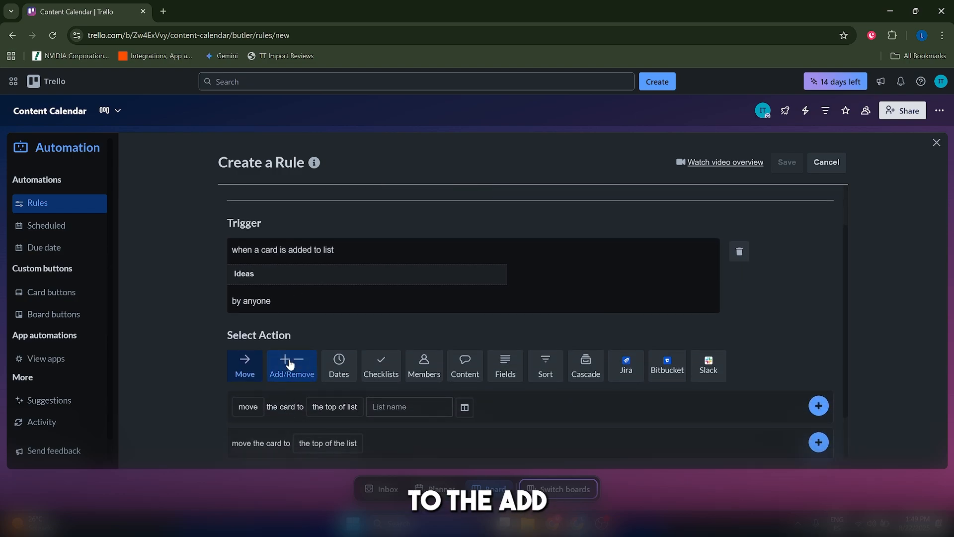
{"action": "left_click", "coordinate": [292, 366]}
{"action": "scroll", "coordinate": [348, 318], "scroll_direction": "down", "scroll_amount": 5}
{"action": "scroll", "coordinate": [350, 315], "scroll_direction": "up", "scroll_amount": 1}
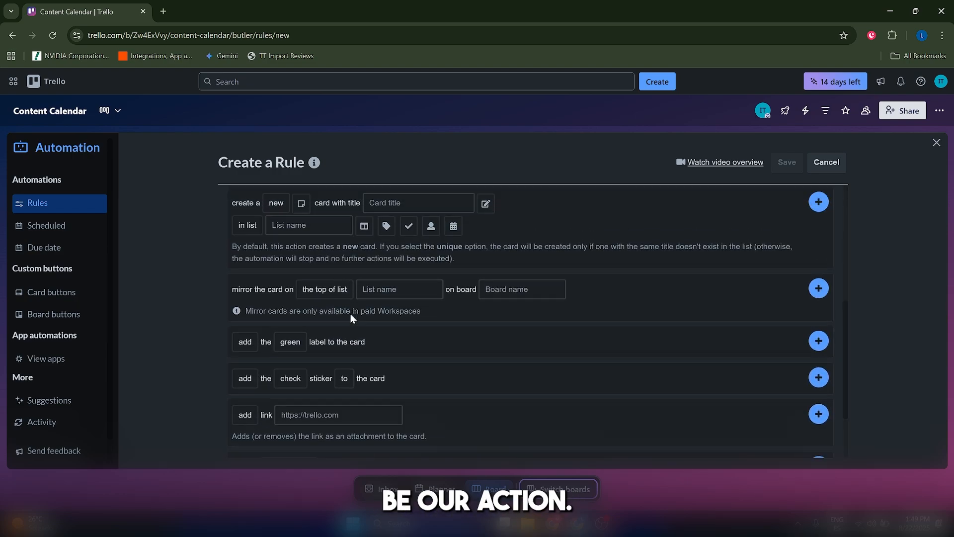
{"action": "scroll", "coordinate": [280, 401], "scroll_direction": "down", "scroll_amount": 1}
{"action": "left_click", "coordinate": [295, 362]}
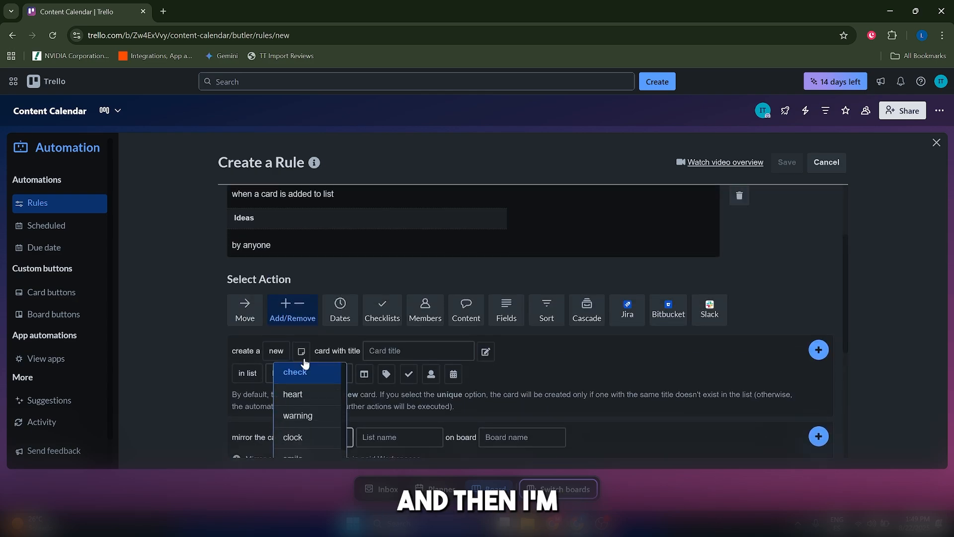
{"action": "left_click", "coordinate": [299, 365]}
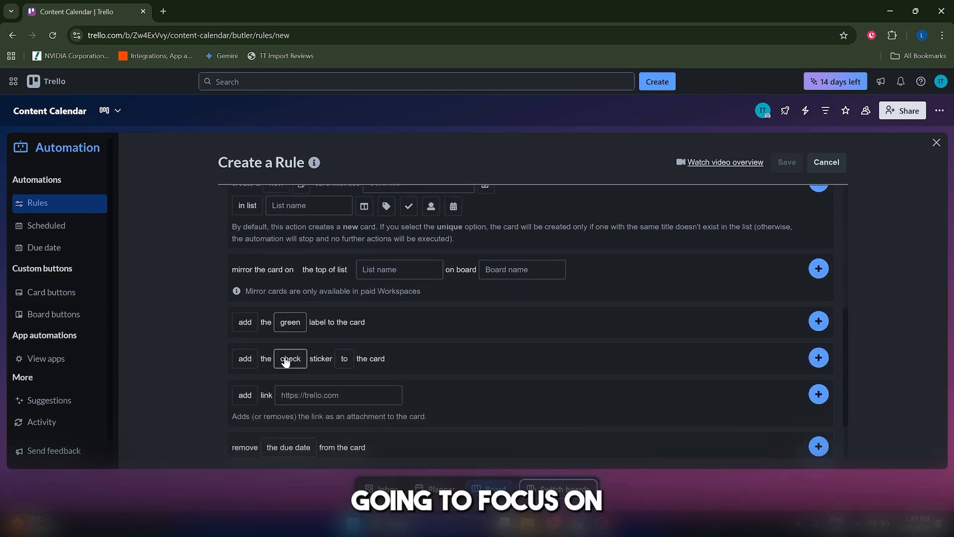
Add the action that puts the green label on the card to the rule.
{"action": "left_click", "coordinate": [243, 323]}
{"action": "left_click", "coordinate": [288, 328]}
{"action": "left_click", "coordinate": [326, 323]}
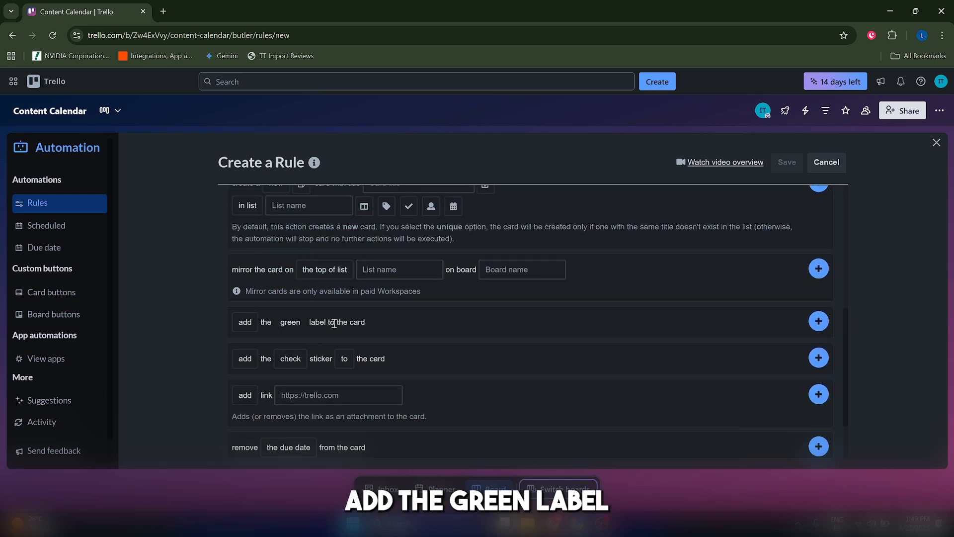
{"action": "scroll", "coordinate": [246, 326], "scroll_direction": "down", "scroll_amount": 1}
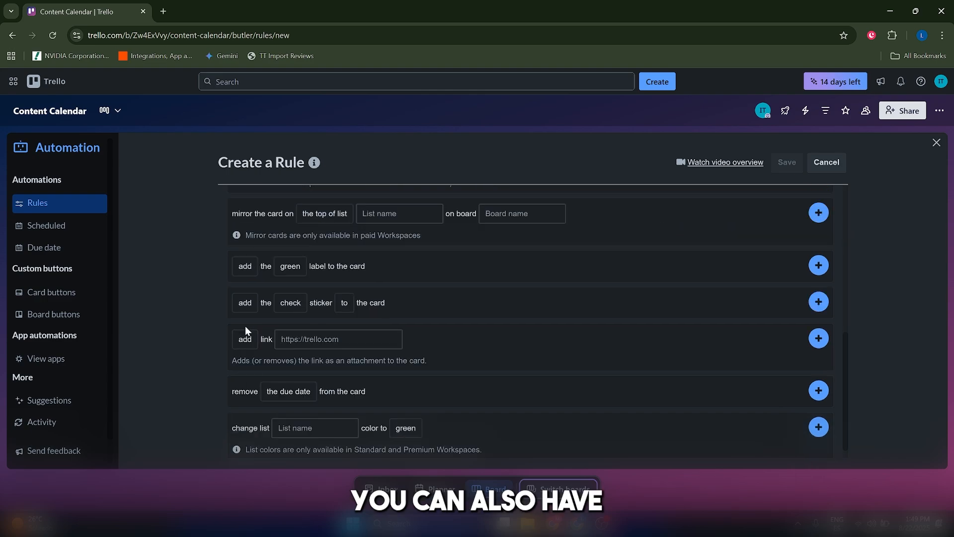
{"action": "scroll", "coordinate": [304, 367], "scroll_direction": "up", "scroll_amount": 2}
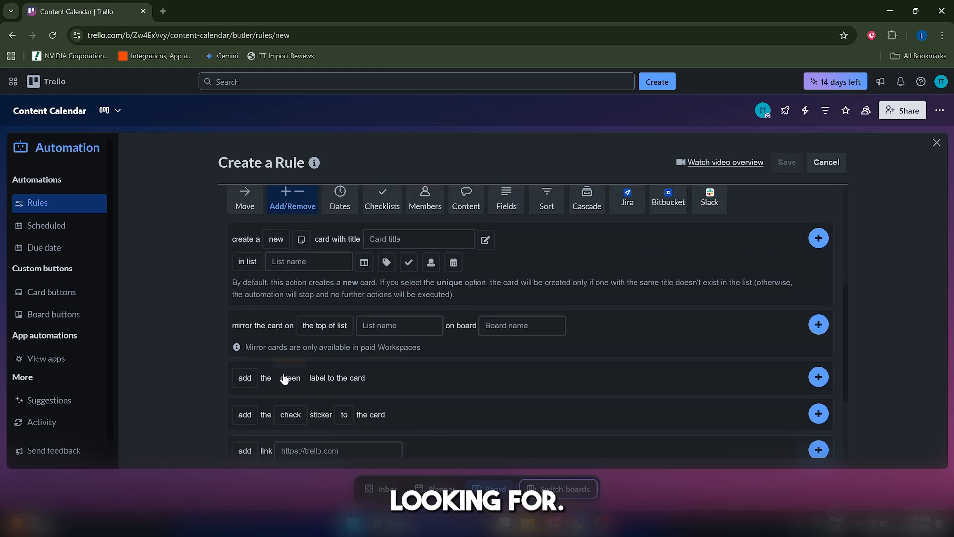
{"action": "left_click", "coordinate": [290, 377]}
{"action": "left_click", "coordinate": [285, 248]}
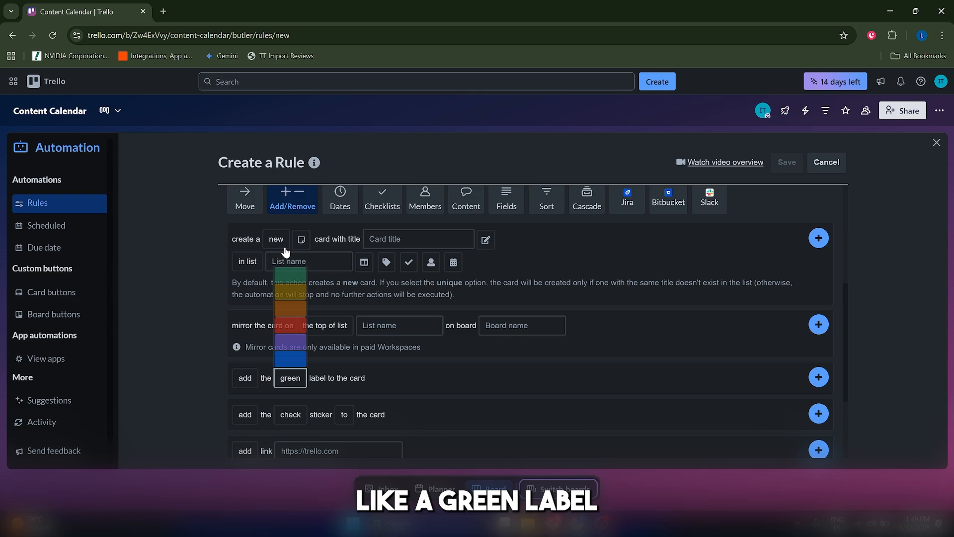
{"action": "scroll", "coordinate": [404, 377], "scroll_direction": "up", "scroll_amount": 1}
{"action": "scroll", "coordinate": [410, 381], "scroll_direction": "down", "scroll_amount": 1}
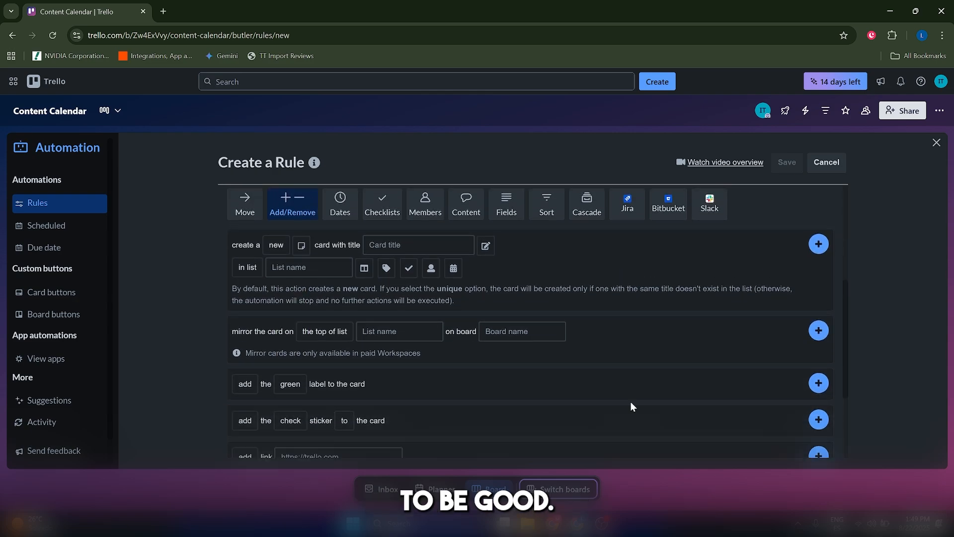
{"action": "left_click", "coordinate": [819, 377]}
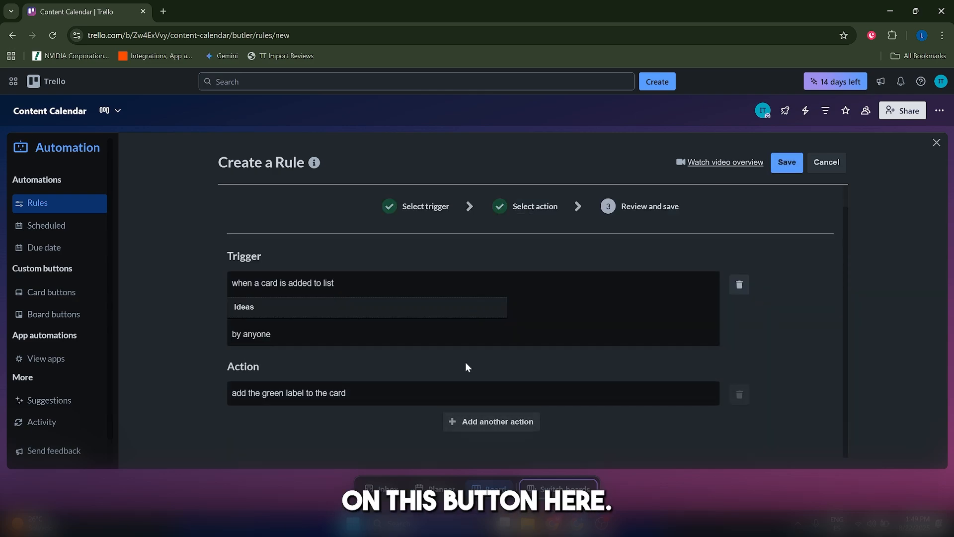
Add another action to the rule that adds the Editorial Checklist checklist to the card.
{"action": "left_click", "coordinate": [488, 422]}
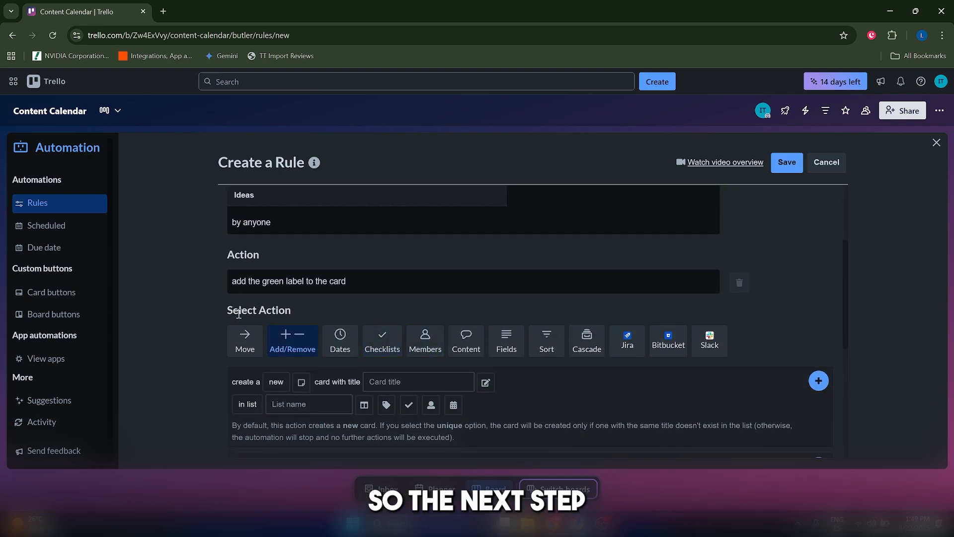
{"action": "left_click", "coordinate": [370, 339]}
{"action": "scroll", "coordinate": [389, 304], "scroll_direction": "down", "scroll_amount": 2}
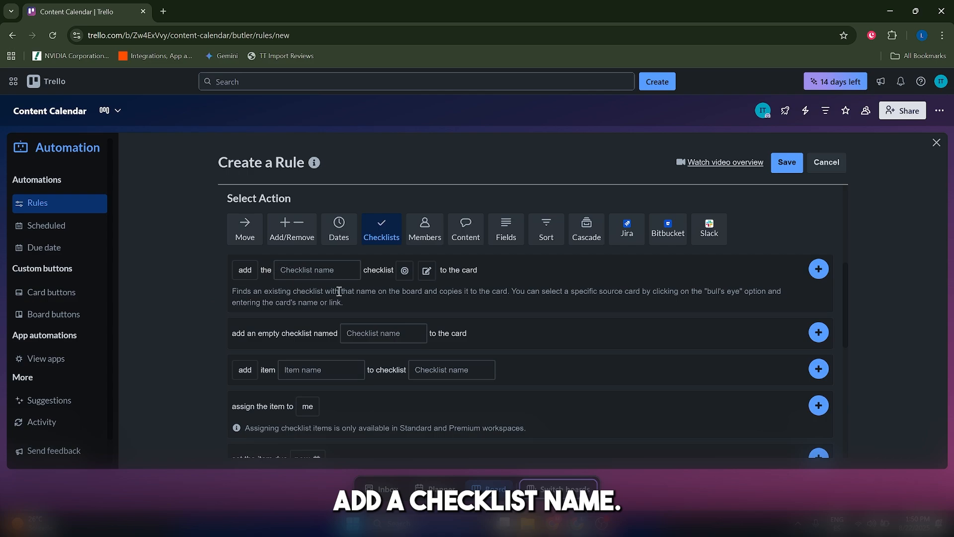
{"action": "scroll", "coordinate": [216, 356], "scroll_direction": "up", "scroll_amount": 1}
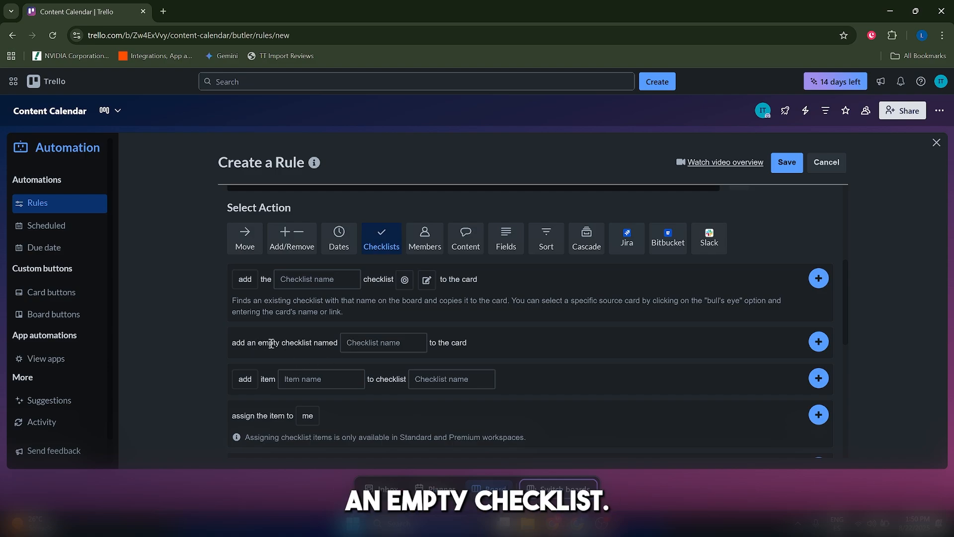
{"action": "left_click", "coordinate": [298, 279]}
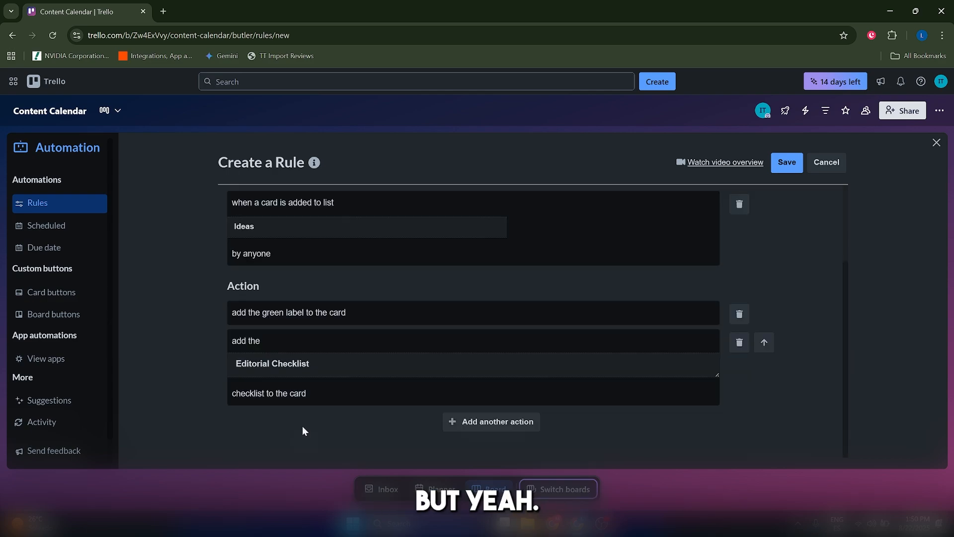
Start another action for the rule and show the Dates actions.
{"action": "left_click", "coordinate": [490, 422]}
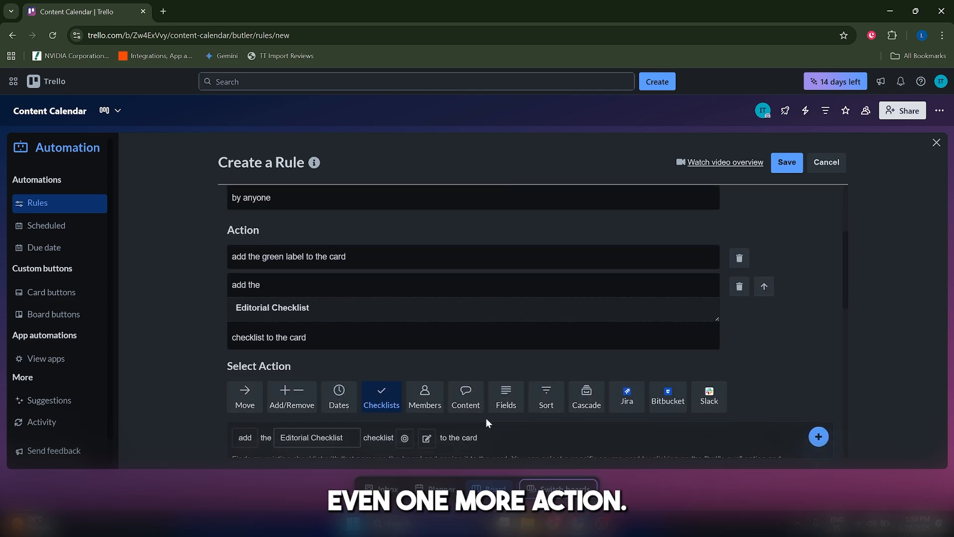
{"action": "scroll", "coordinate": [486, 422], "scroll_direction": "down", "scroll_amount": 1}
{"action": "left_click", "coordinate": [349, 343]}
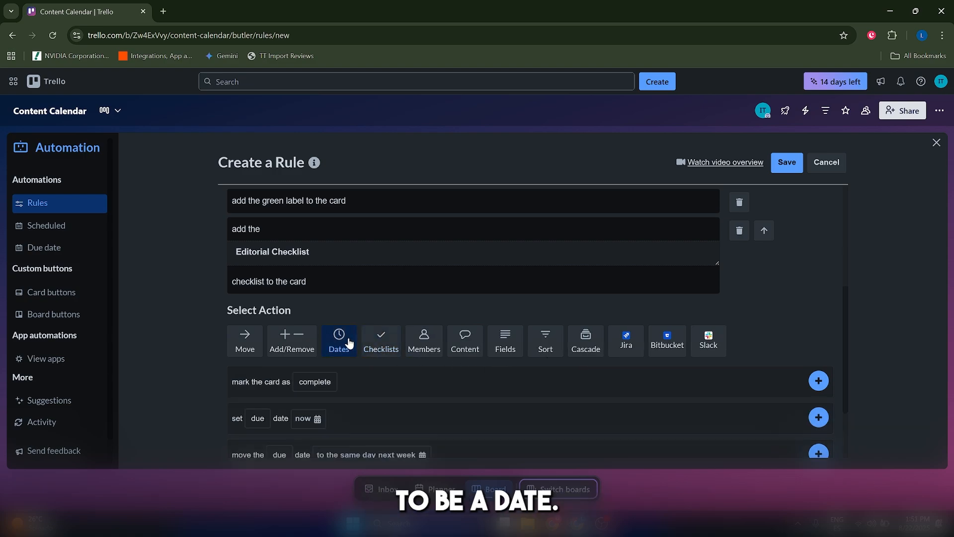
{"action": "scroll", "coordinate": [391, 282], "scroll_direction": "down", "scroll_amount": 2}
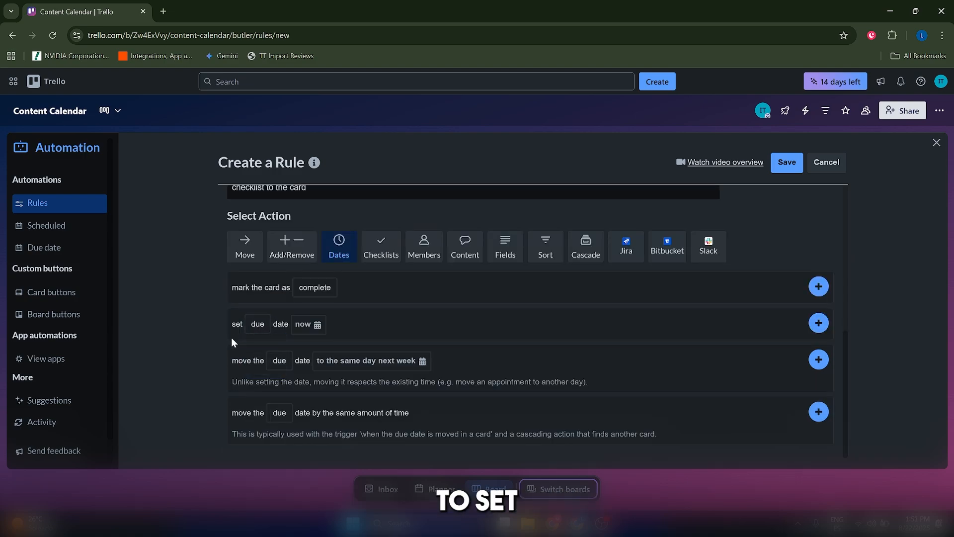
Examine the timing choices for the set due date action, including hours, the next weekday and the day of the month.
{"action": "left_click", "coordinate": [310, 327]}
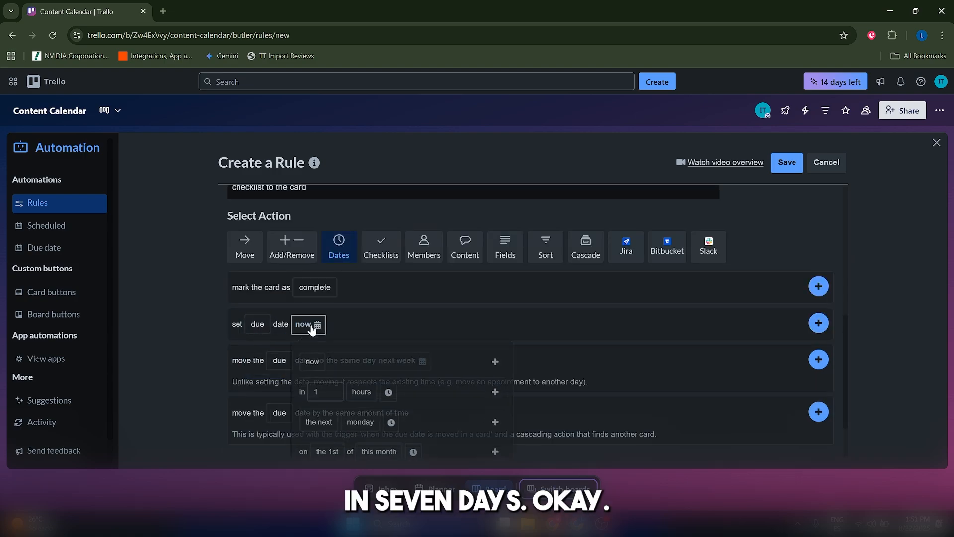
{"action": "scroll", "coordinate": [409, 327], "scroll_direction": "down", "scroll_amount": 1}
{"action": "left_click", "coordinate": [365, 338]}
{"action": "left_click", "coordinate": [318, 330]}
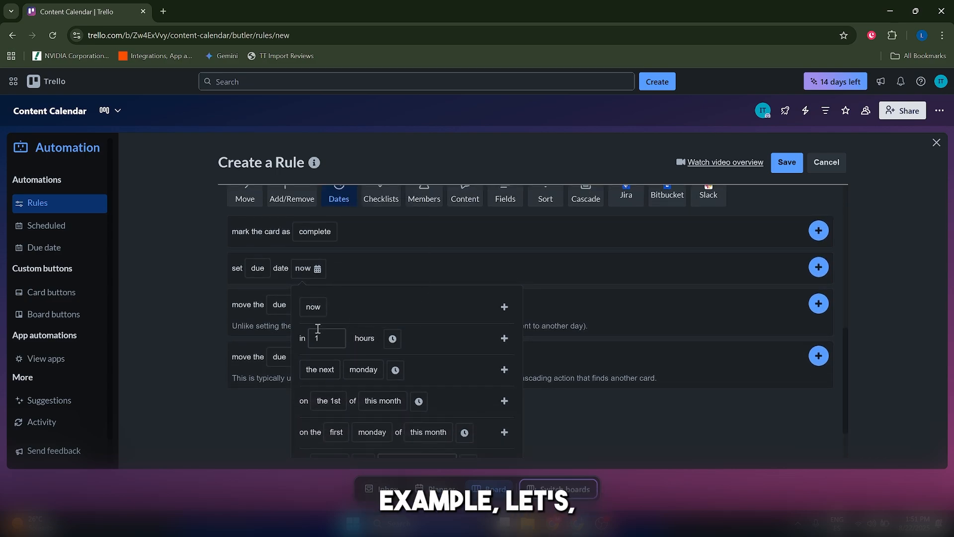
{"action": "scroll", "coordinate": [319, 329], "scroll_direction": "down", "scroll_amount": 1}
{"action": "left_click", "coordinate": [365, 314]}
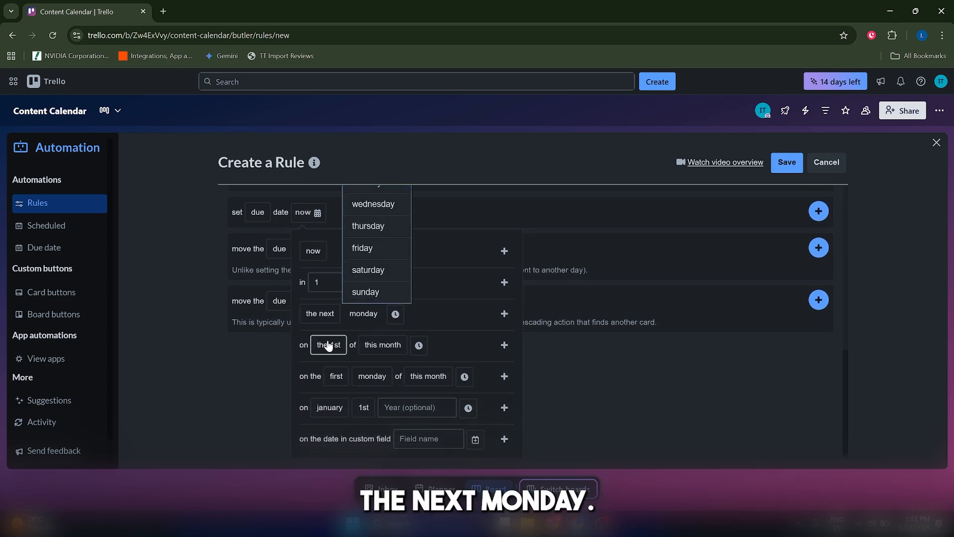
{"action": "left_click", "coordinate": [328, 345]}
{"action": "scroll", "coordinate": [320, 340], "scroll_direction": "up", "scroll_amount": 1}
Set the due date timing in the set due date action to in 7 days.
{"action": "left_click", "coordinate": [364, 334]}
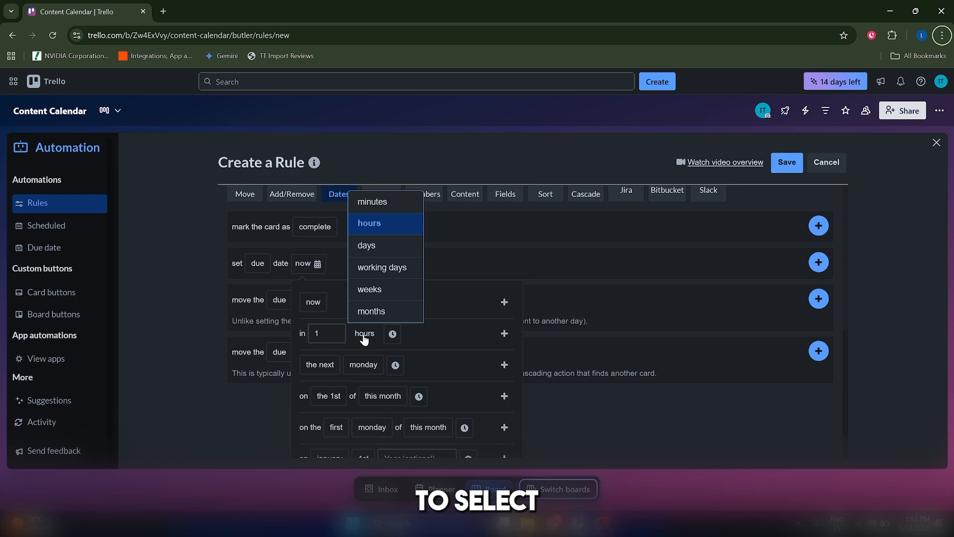
{"action": "left_click", "coordinate": [368, 246]}
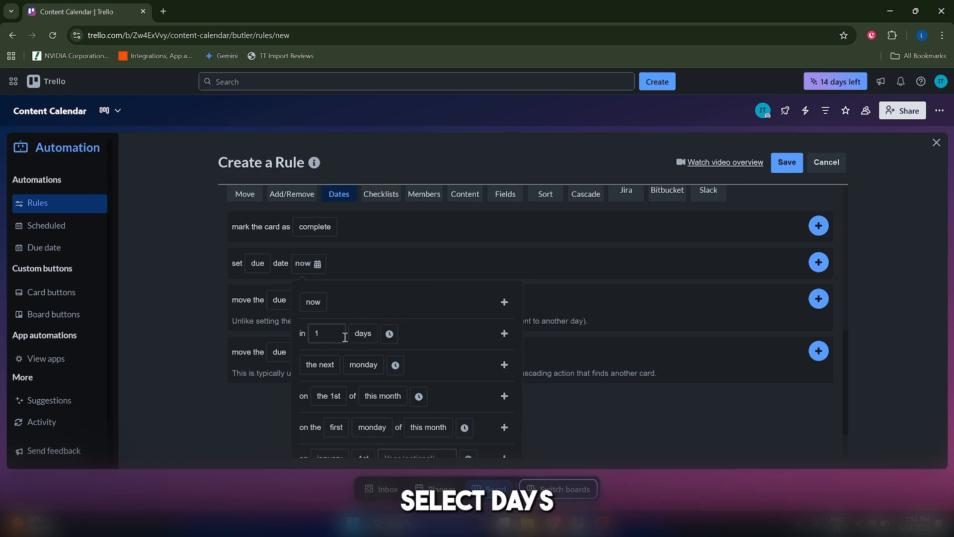
{"action": "double_click", "coordinate": [345, 338]}
{"action": "type", "text": "7"}
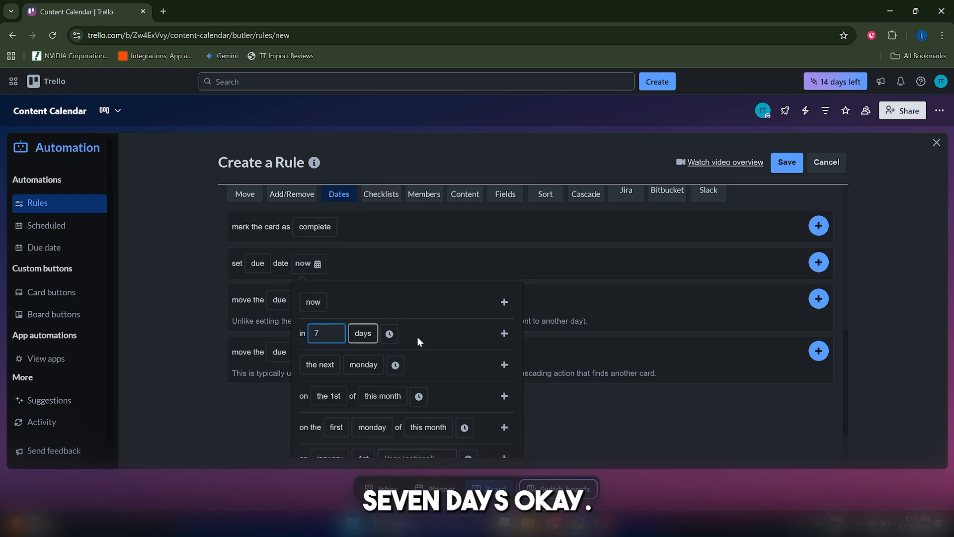
{"action": "left_click", "coordinate": [504, 333]}
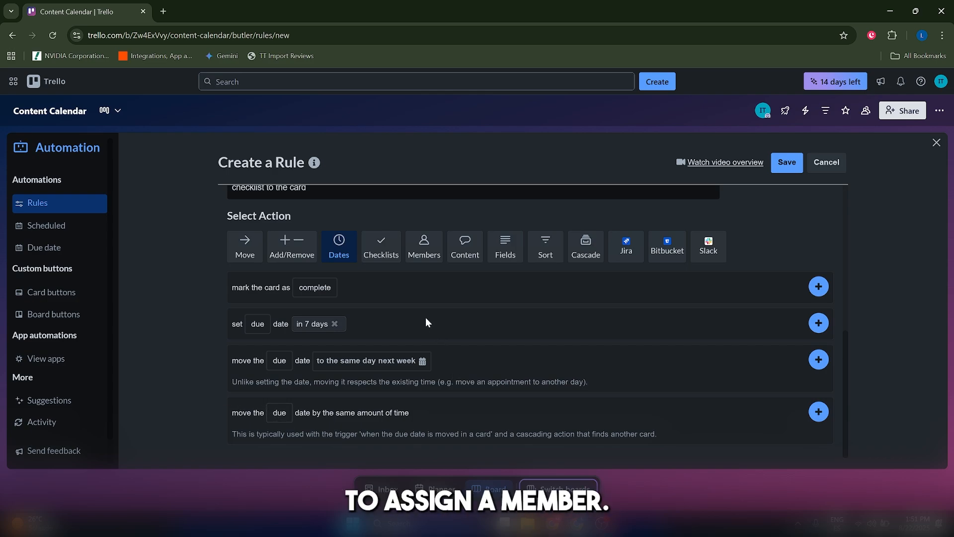
Add a Members action to the rule that adds the suggested board member's username to the card.
{"action": "left_click", "coordinate": [413, 256]}
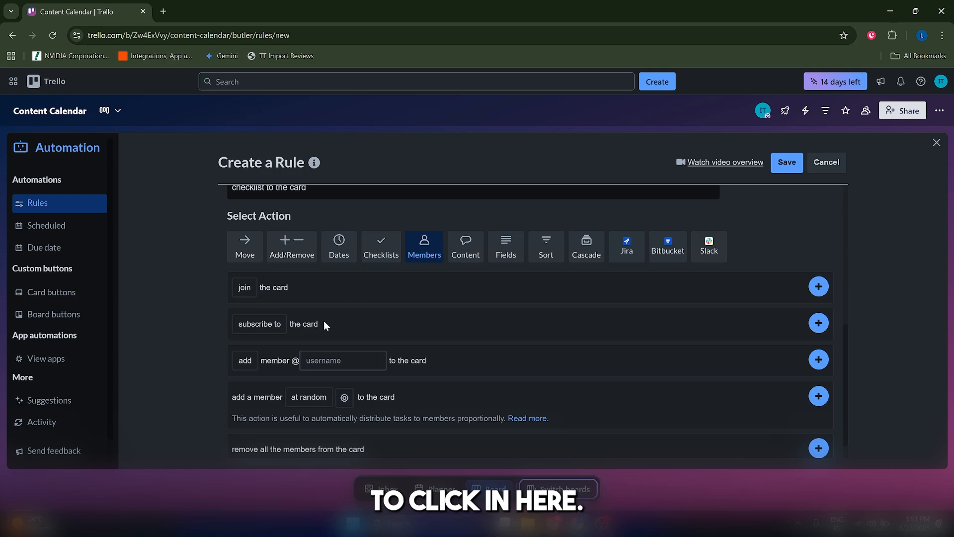
{"action": "scroll", "coordinate": [329, 310], "scroll_direction": "down", "scroll_amount": 1}
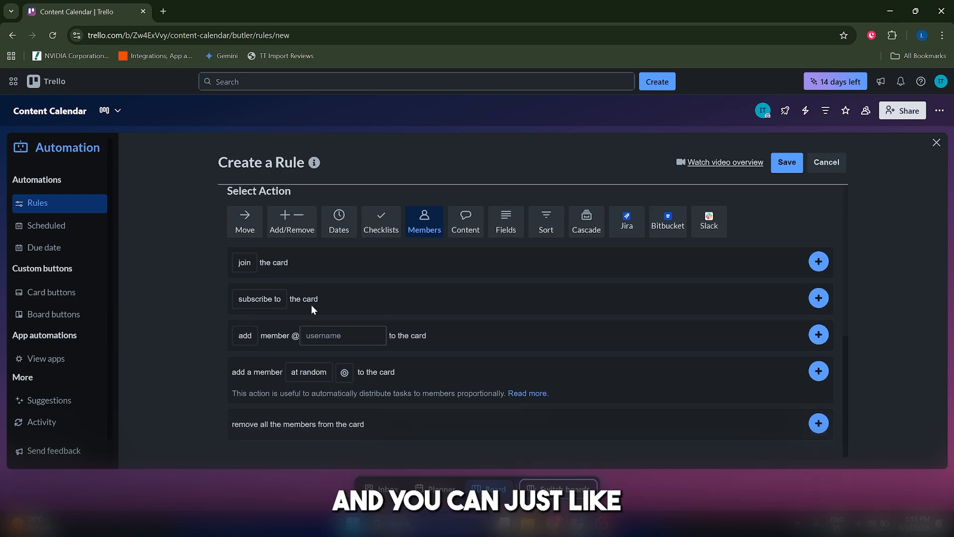
{"action": "left_click", "coordinate": [248, 268]}
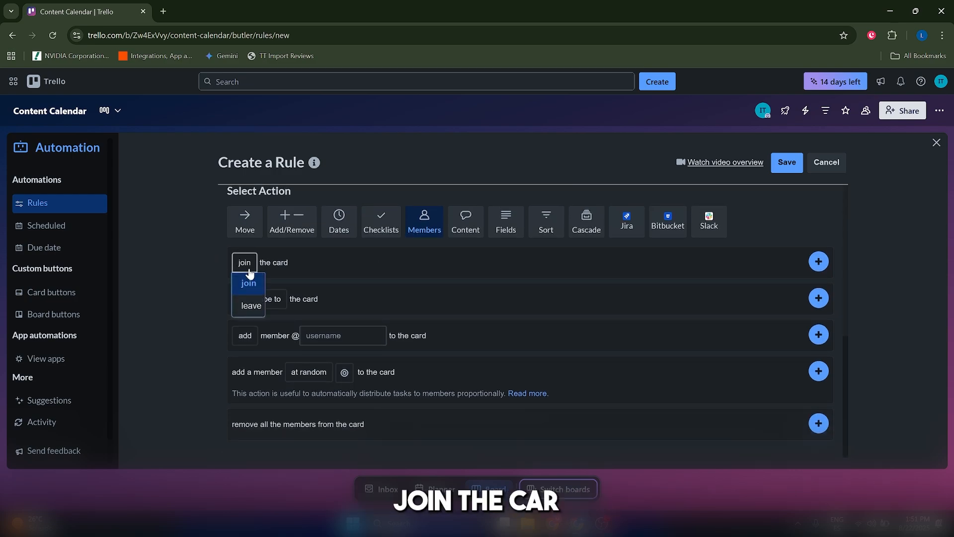
{"action": "left_click", "coordinate": [261, 333]}
{"action": "left_click", "coordinate": [253, 335]}
{"action": "left_click", "coordinate": [280, 339]}
{"action": "left_click", "coordinate": [344, 341]}
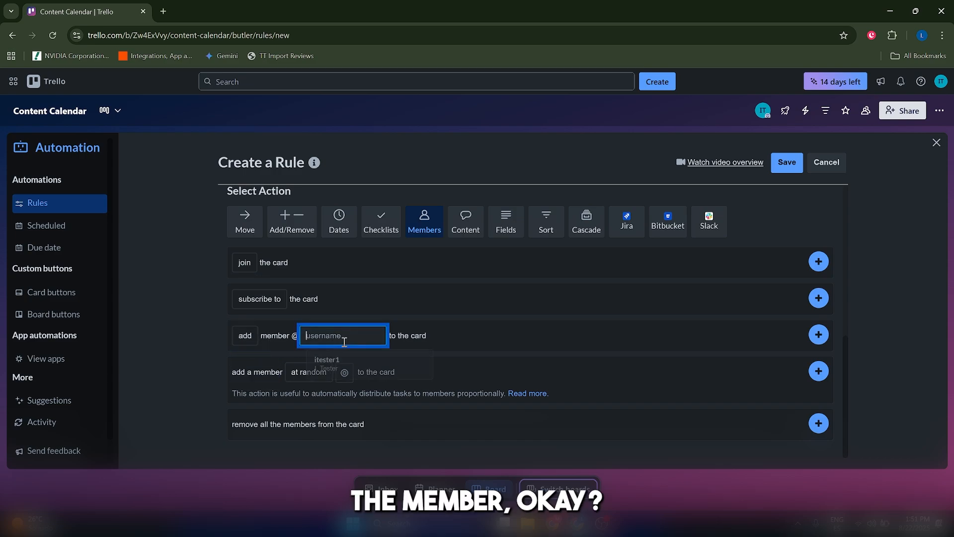
{"action": "left_click", "coordinate": [348, 360]}
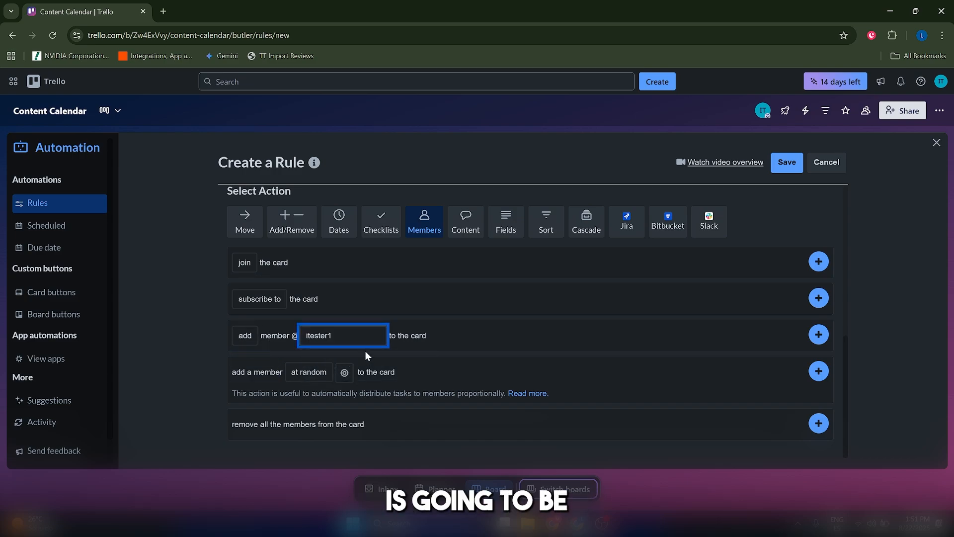
{"action": "left_click", "coordinate": [816, 338]}
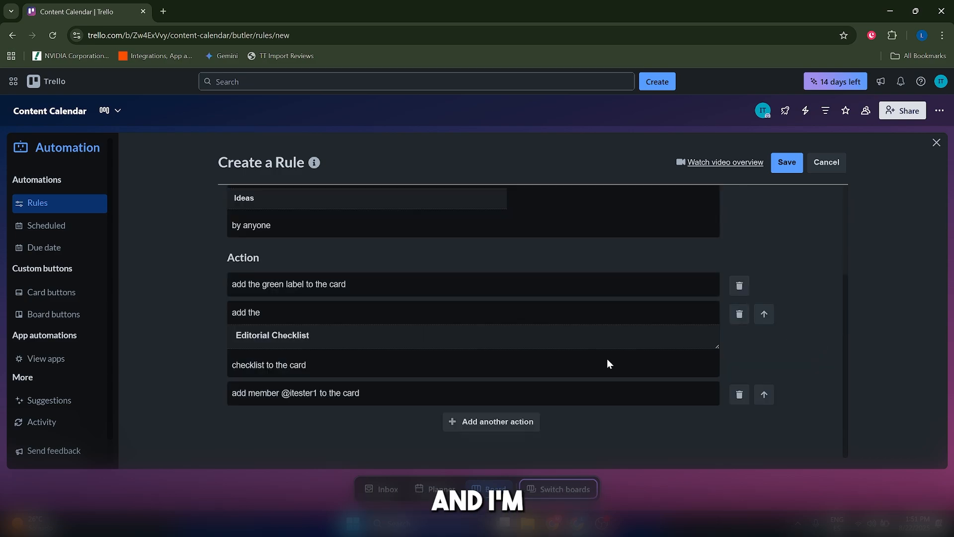
Add a Move action that moves the card to the top of the Backlog list, and save the rule.
{"action": "left_click", "coordinate": [483, 417]}
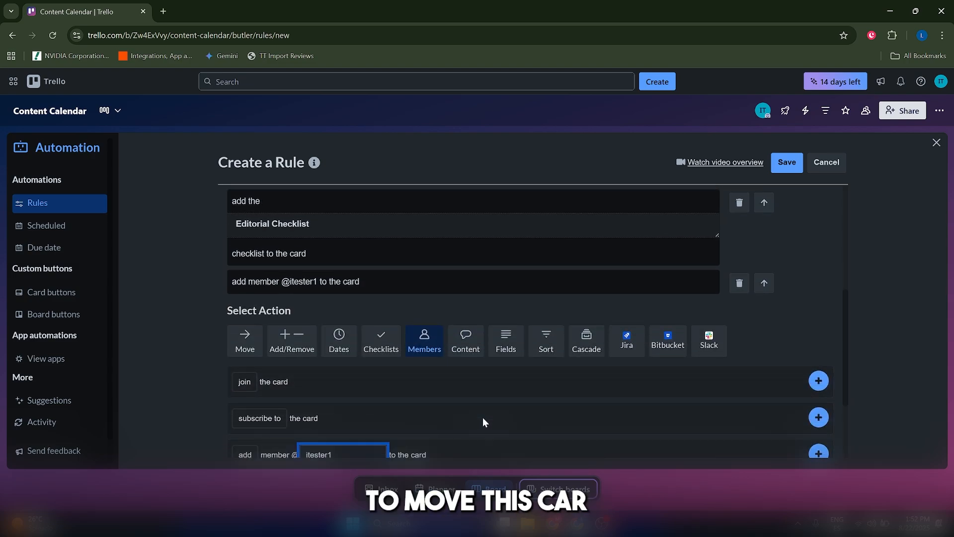
{"action": "left_click", "coordinate": [244, 347]}
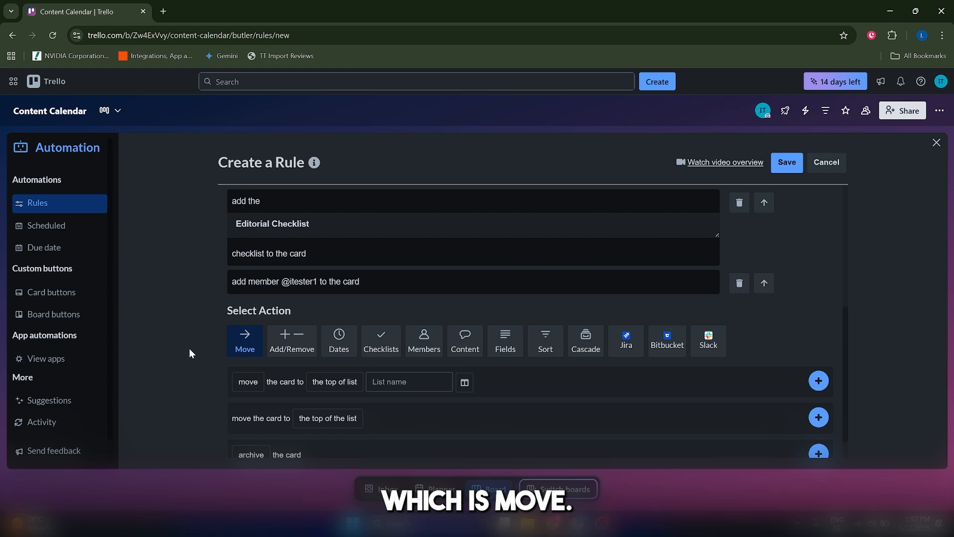
{"action": "scroll", "coordinate": [190, 349], "scroll_direction": "down", "scroll_amount": 1}
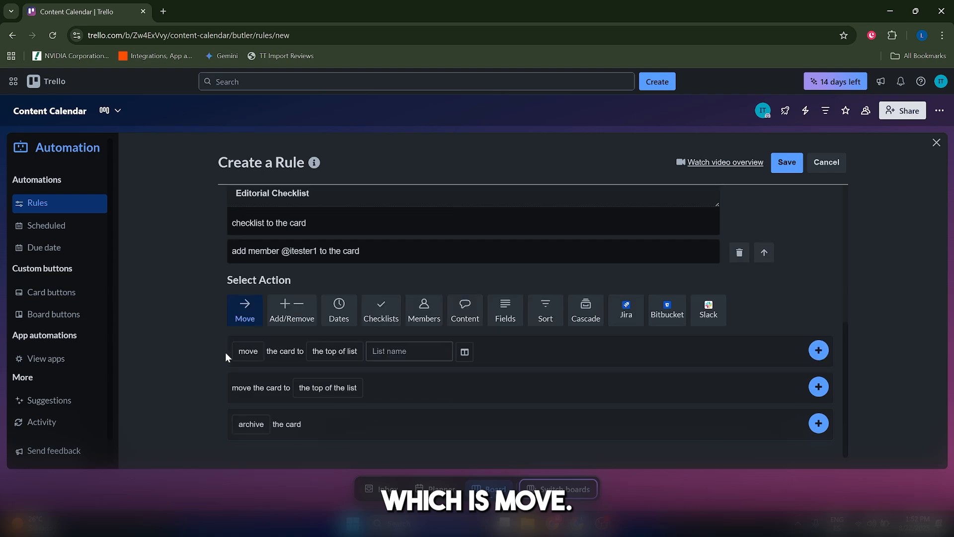
{"action": "left_click", "coordinate": [379, 351]}
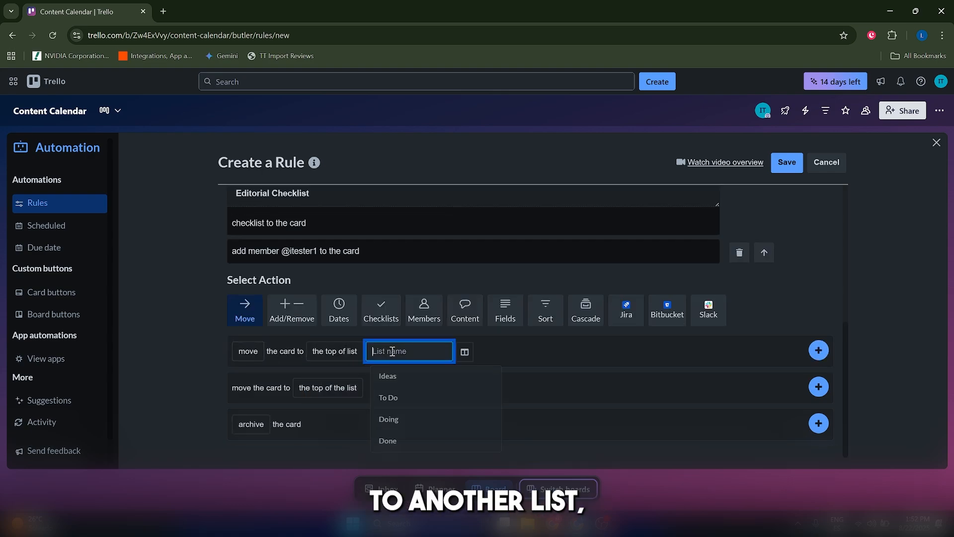
{"action": "left_click", "coordinate": [402, 407]}
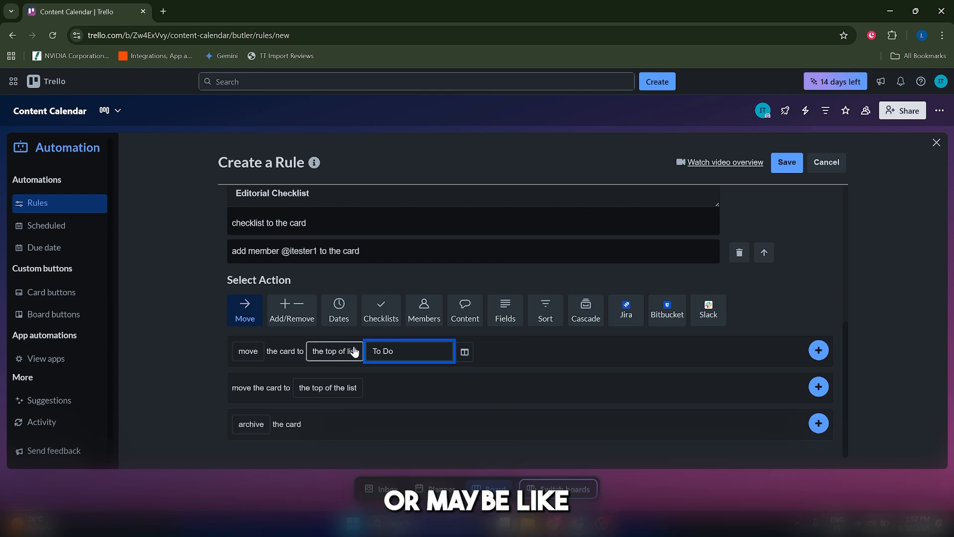
{"action": "left_click", "coordinate": [402, 349]}
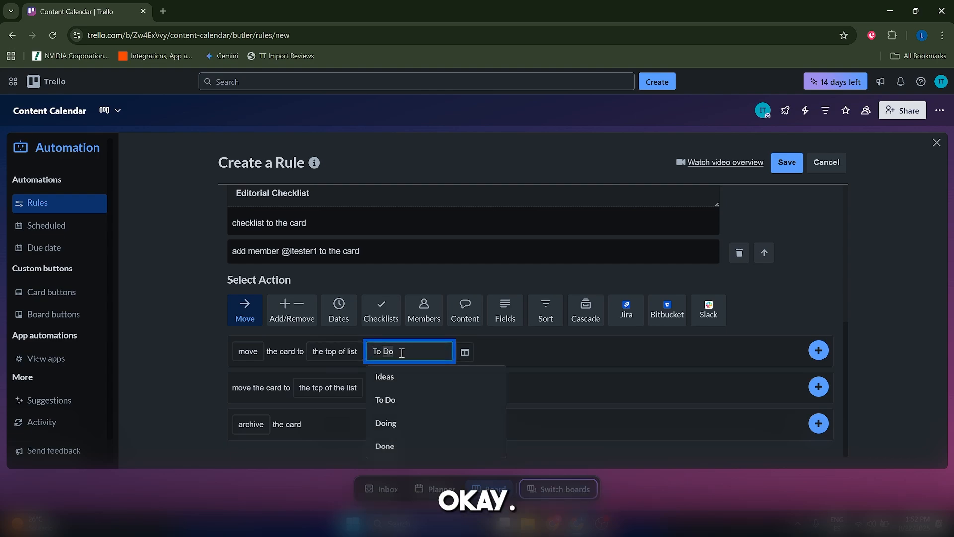
{"action": "type", "text": "Backlo"}
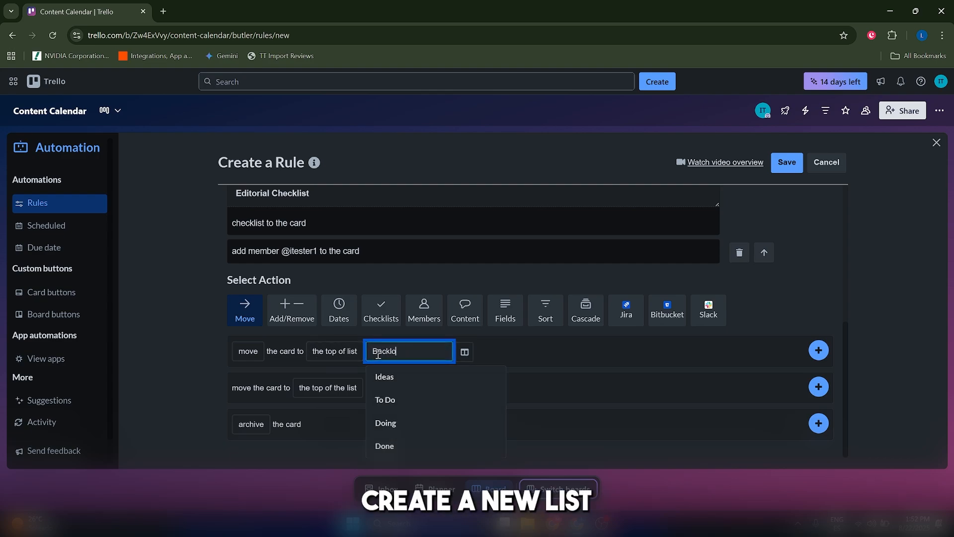
{"action": "type", "text": "g"}
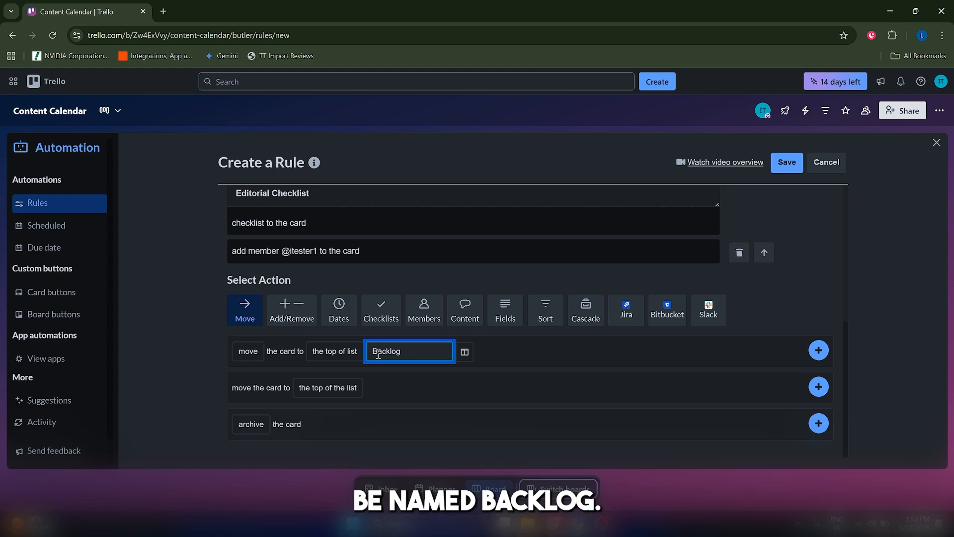
{"action": "left_click", "coordinate": [825, 351]}
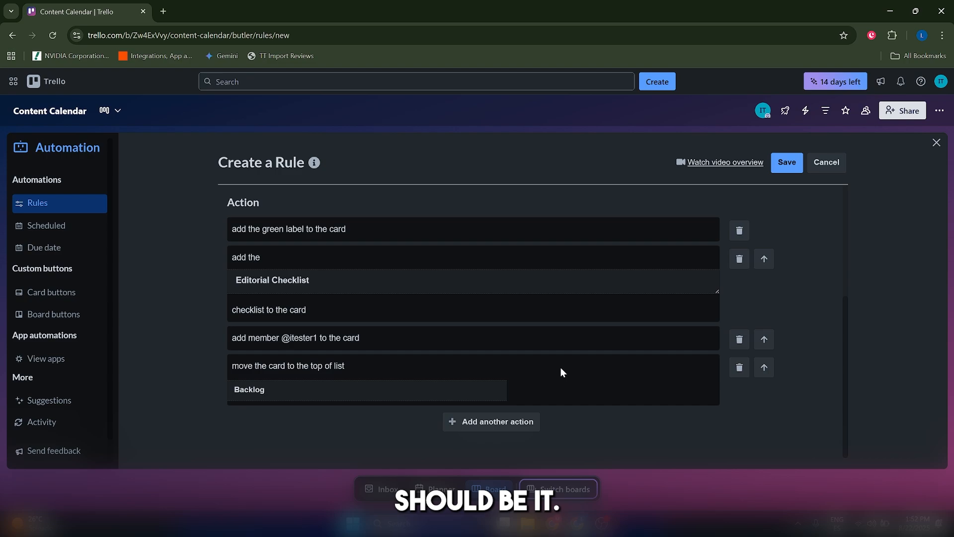
{"action": "scroll", "coordinate": [561, 370], "scroll_direction": "up", "scroll_amount": 4}
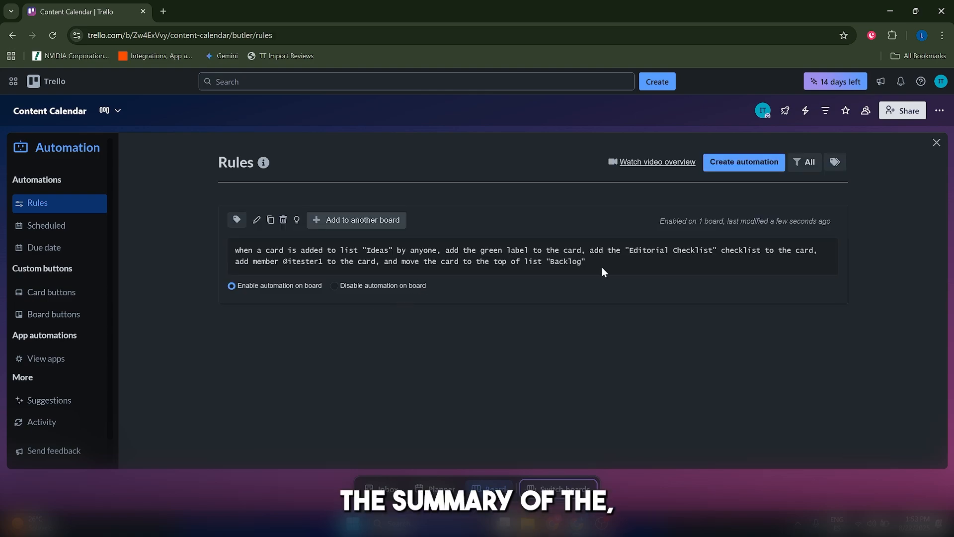
Review the summary text of the saved rule for cards added to the Ideas list.
{"action": "double_click", "coordinate": [556, 260]}
{"action": "triple_click", "coordinate": [556, 260]}
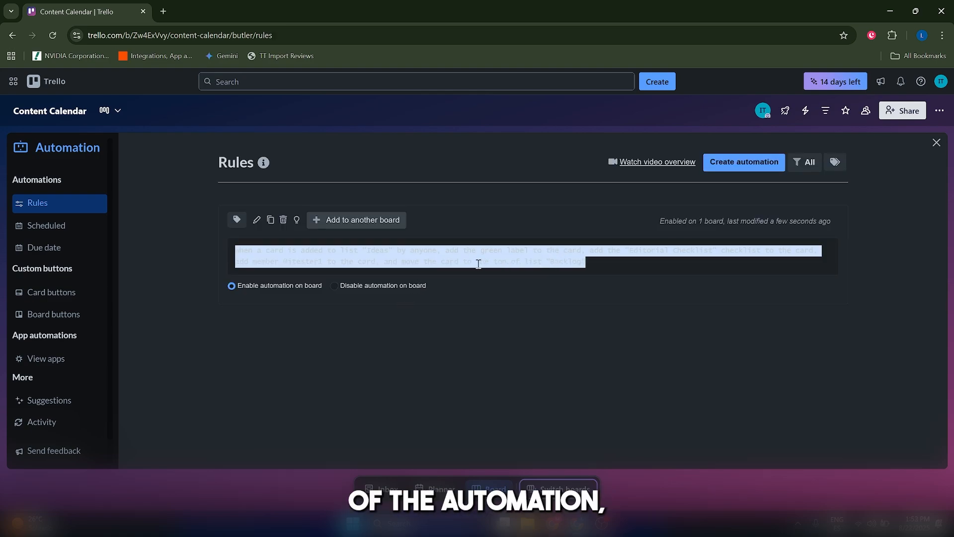
{"action": "left_click", "coordinate": [477, 264]}
{"action": "triple_click", "coordinate": [531, 261]}
{"action": "left_click", "coordinate": [532, 259]}
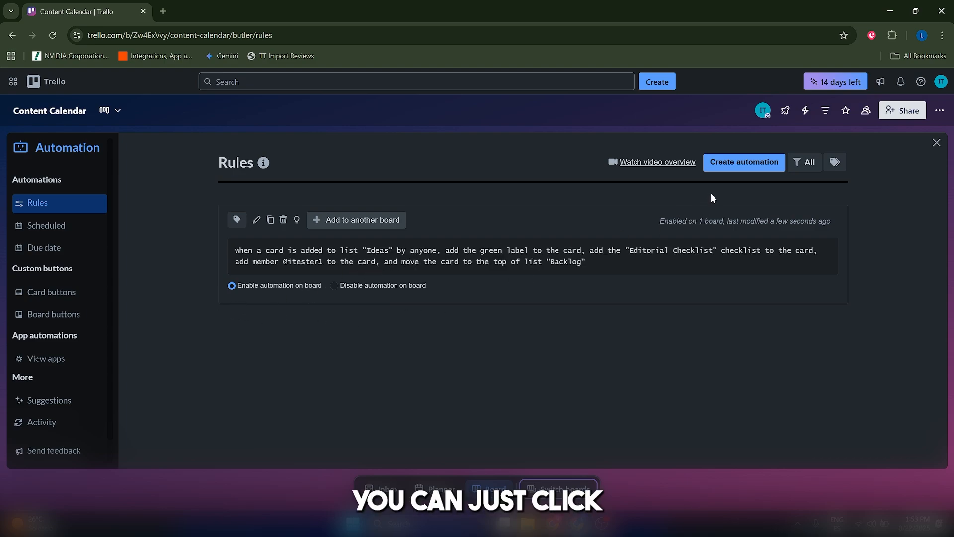
Start disabling the rule on this board, then cancel the request.
{"action": "left_click", "coordinate": [741, 163]}
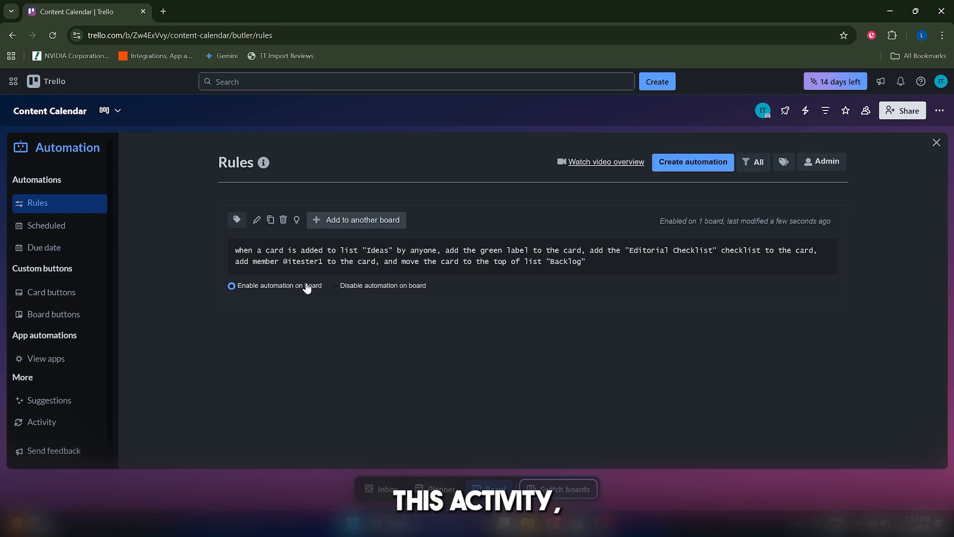
{"action": "left_click", "coordinate": [336, 286]}
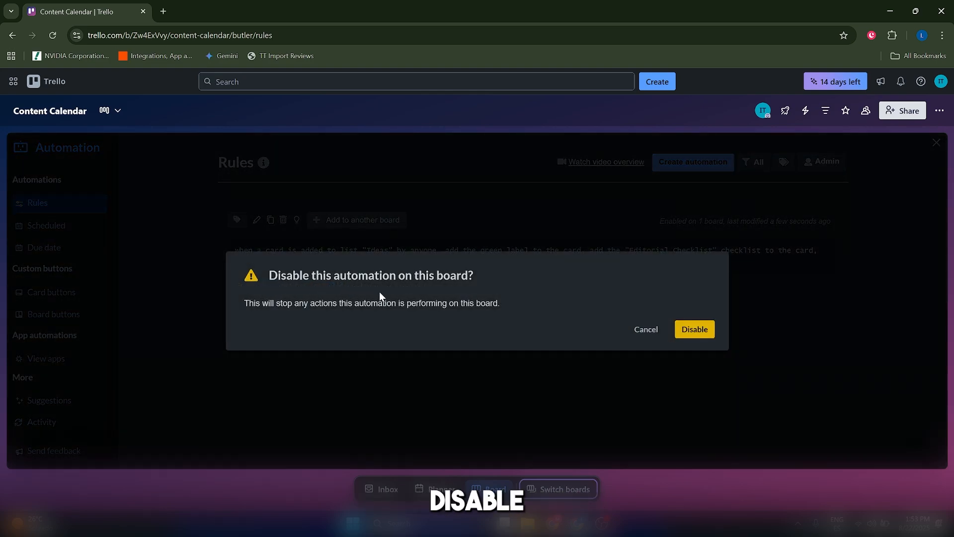
{"action": "left_click", "coordinate": [651, 332]}
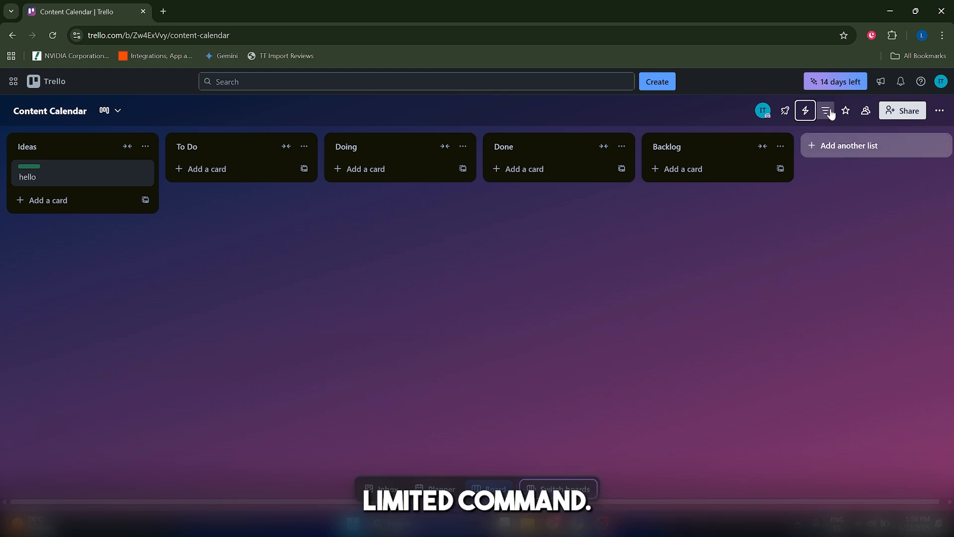
Check the board's automation command limits and the Premium trial details, then close them.
{"action": "left_click", "coordinate": [805, 110]}
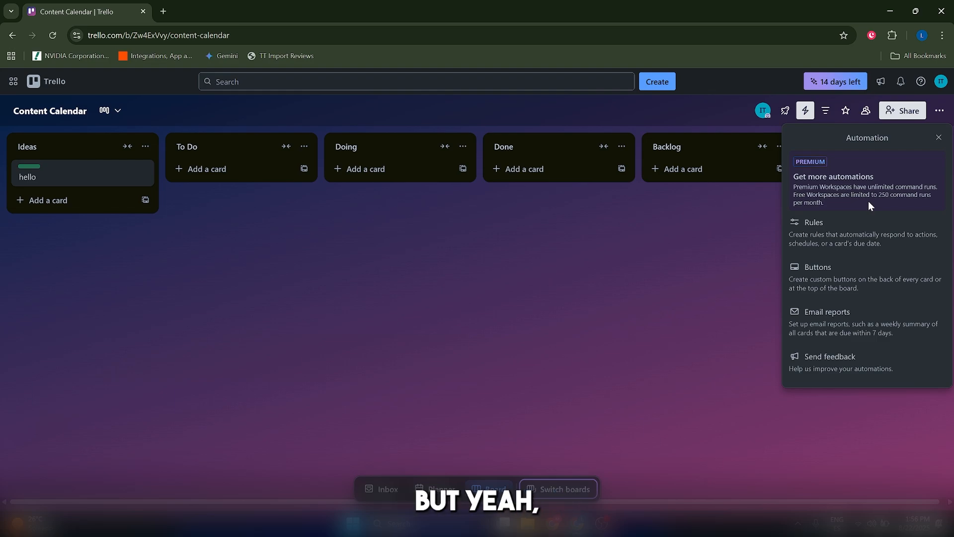
{"action": "left_click", "coordinate": [851, 83]}
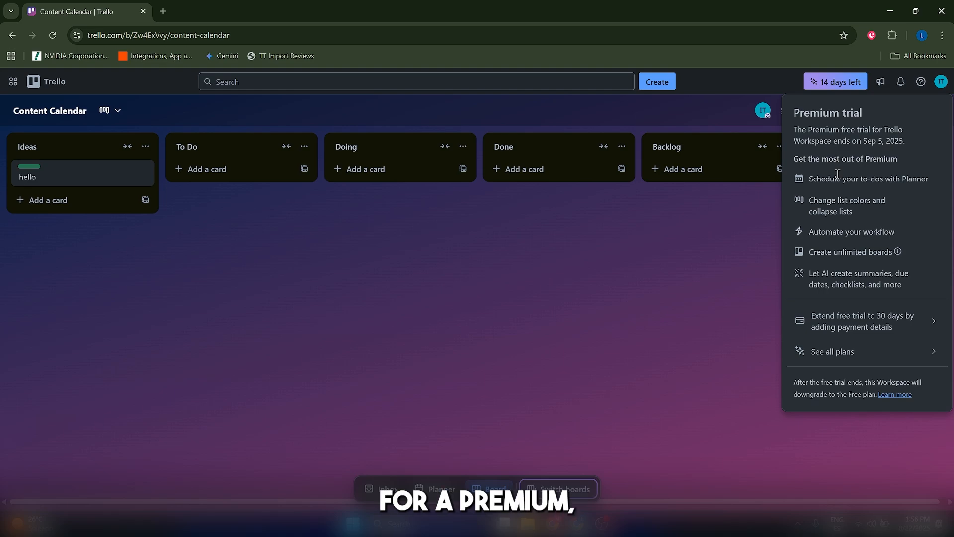
{"action": "left_click", "coordinate": [817, 86]}
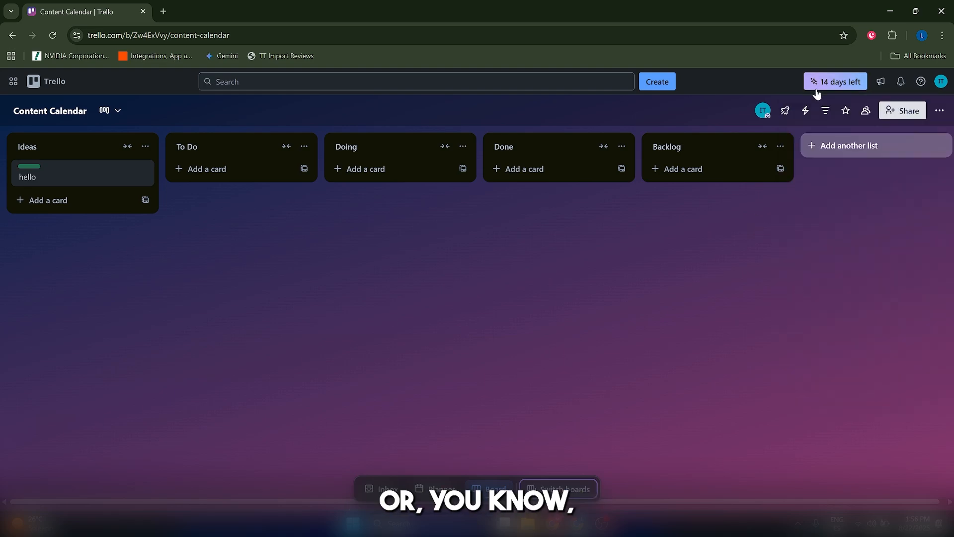
{"action": "left_click", "coordinate": [817, 87]}
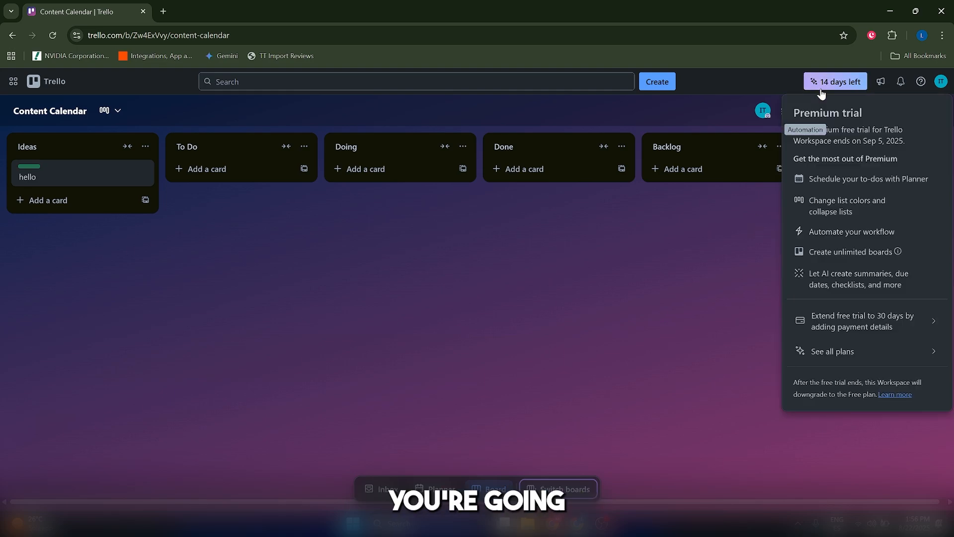
{"action": "left_click", "coordinate": [745, 273]}
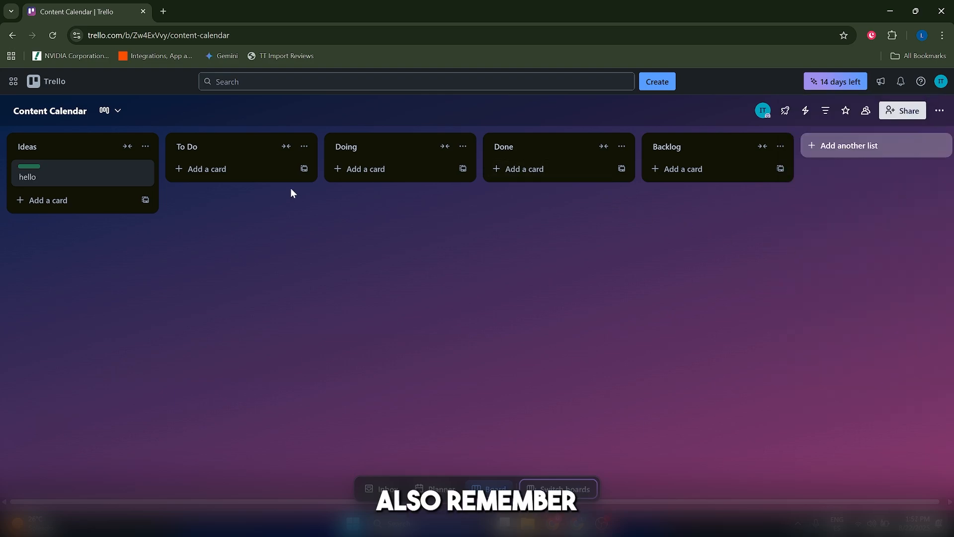
Dismiss the template and Jira suggestions on the boards overview and reopen the Content Calendar board.
{"action": "left_click", "coordinate": [47, 81]}
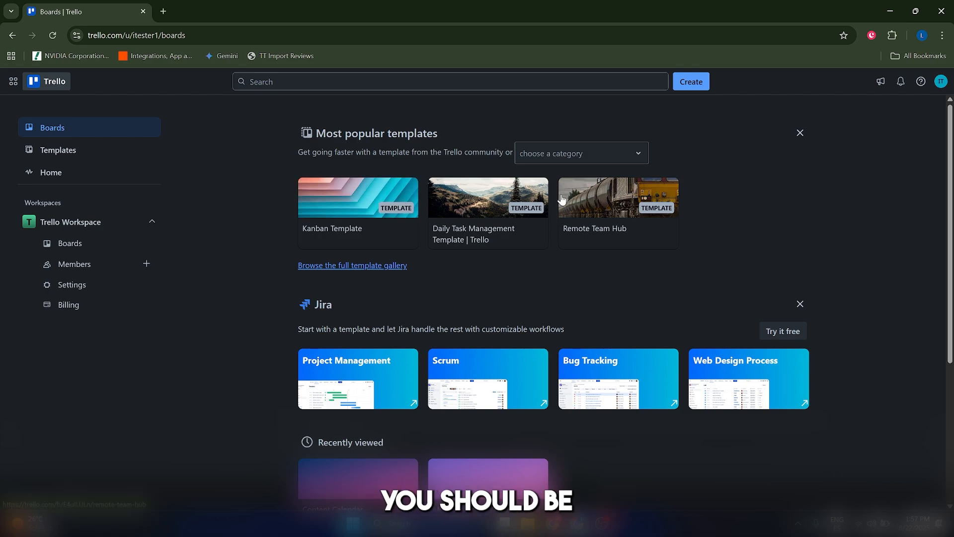
{"action": "left_click", "coordinate": [800, 132]}
{"action": "left_click", "coordinate": [804, 124]}
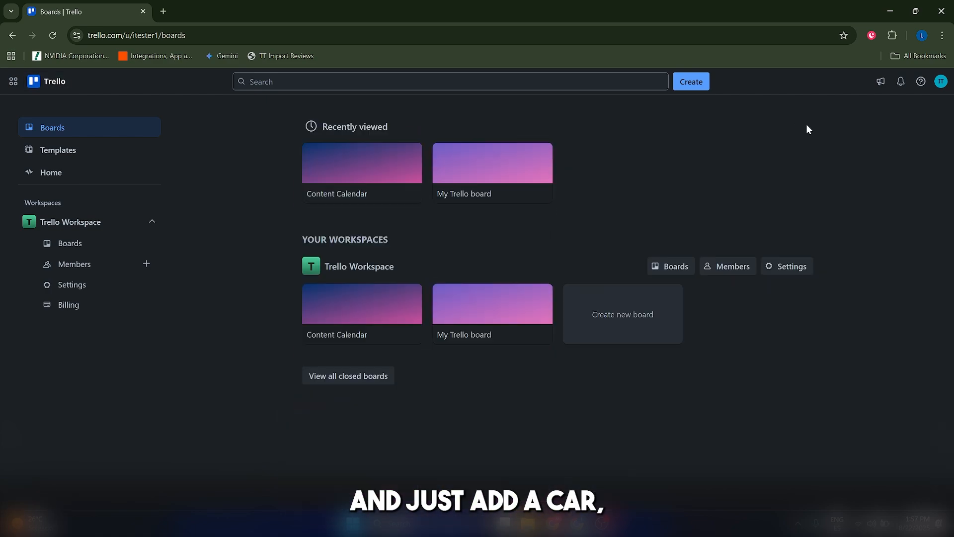
{"action": "left_click", "coordinate": [379, 171]}
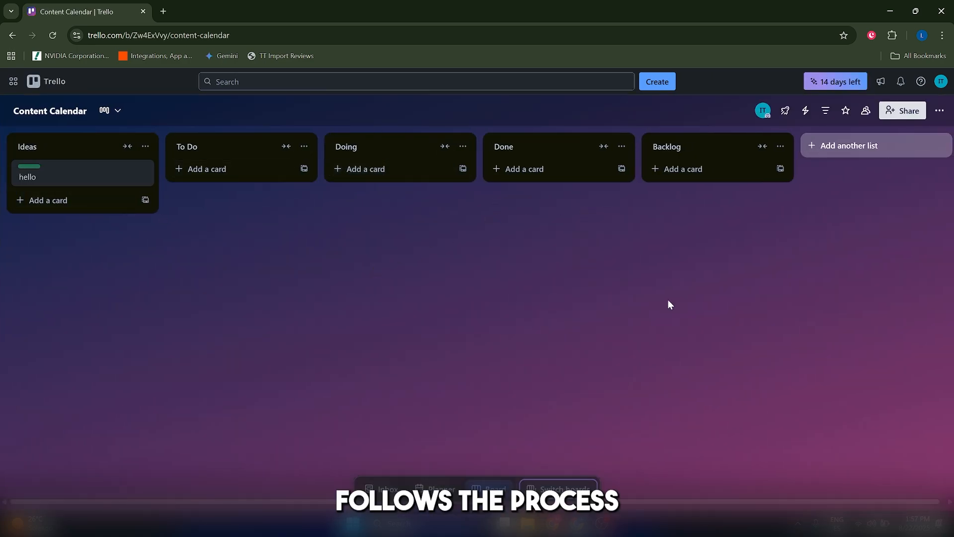
Look over the board's automation options for rules, buttons and email reports, then close them.
{"action": "left_click", "coordinate": [805, 111]}
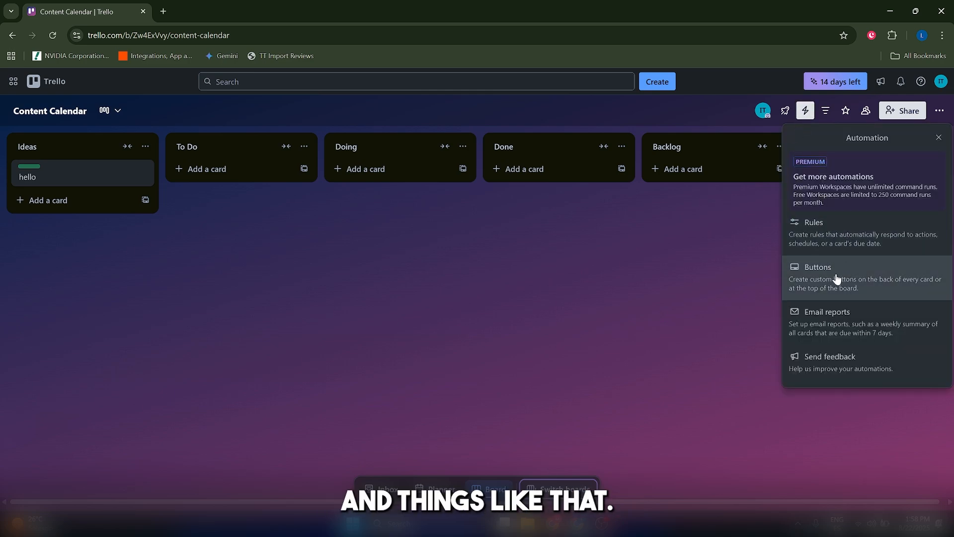
{"action": "left_click", "coordinate": [658, 313]}
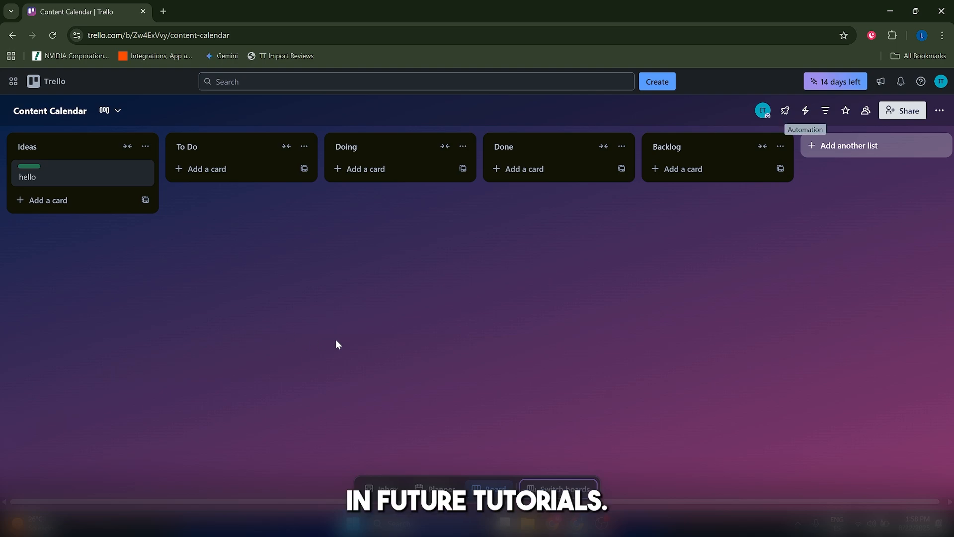